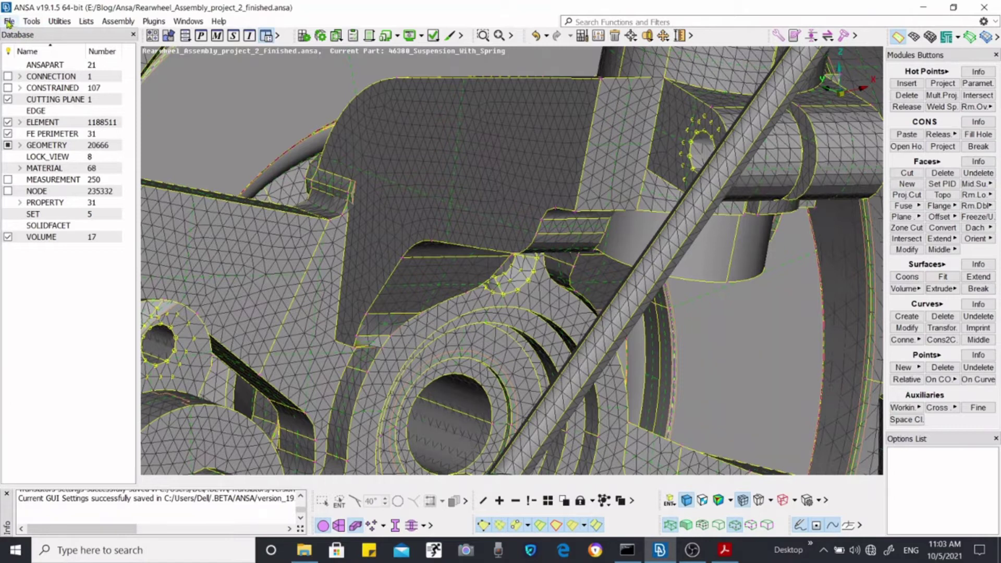
Enable Auto Save in the General settings and make it cover all models
left_click(10, 22)
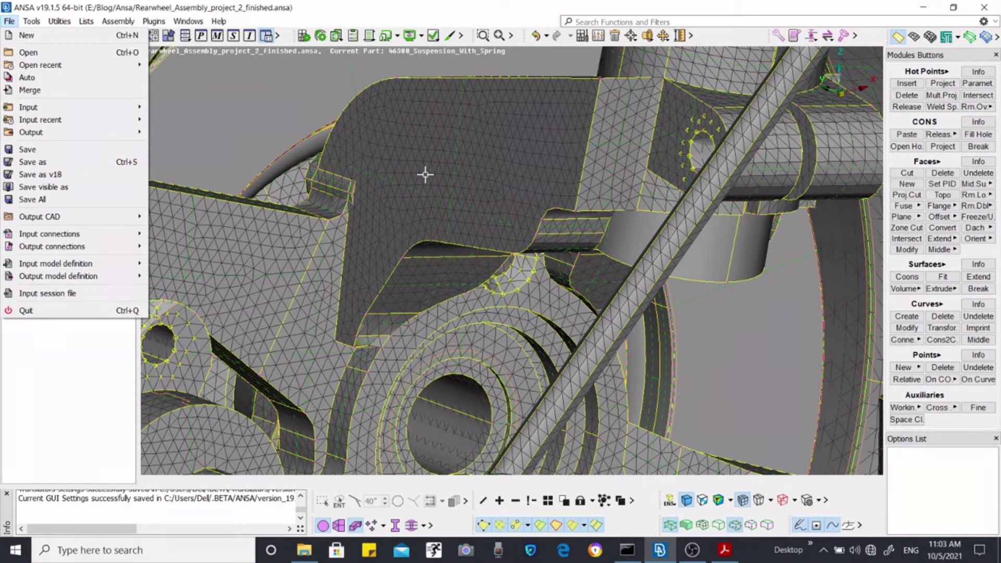
left_click(298, 128)
left_click(32, 20)
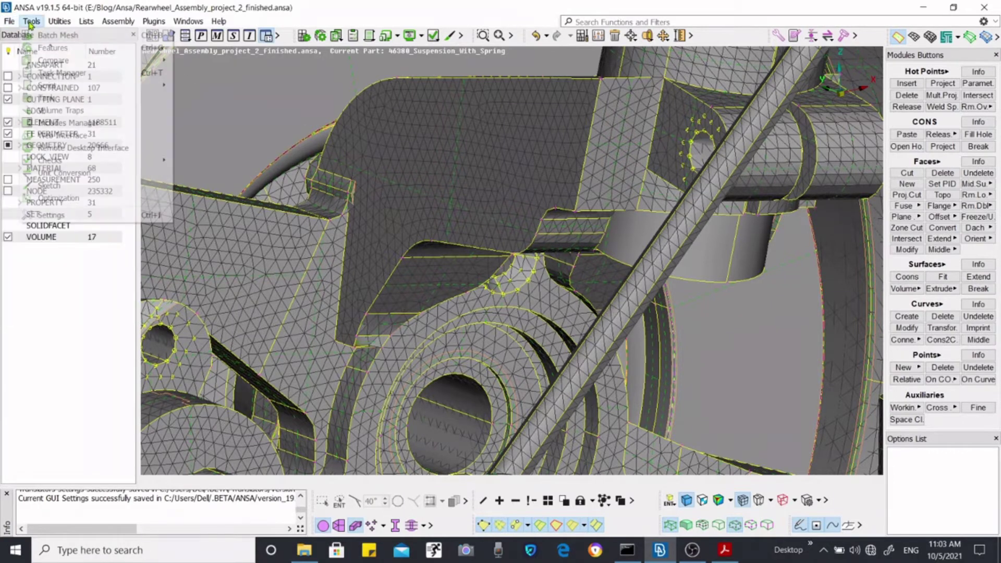
left_click(52, 214)
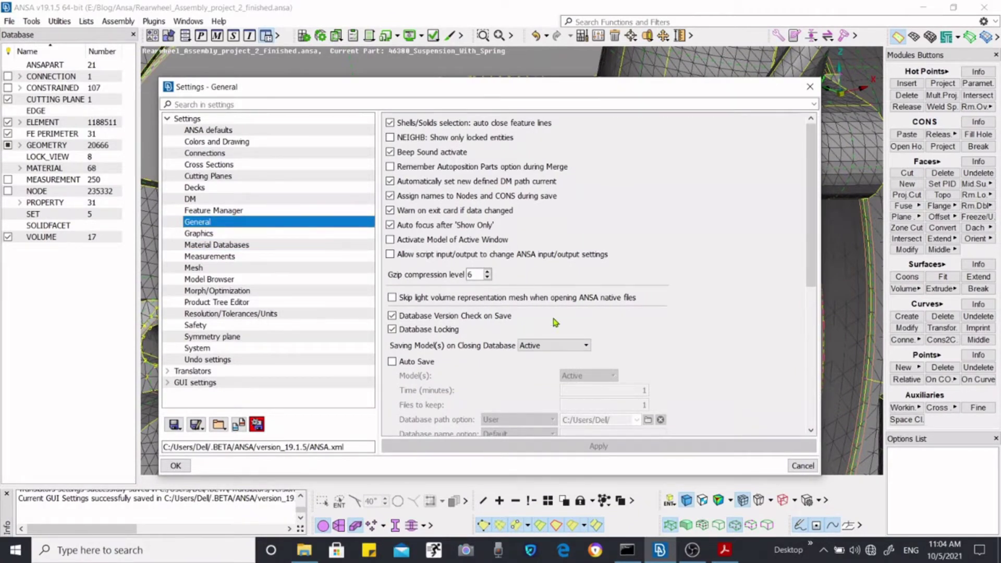
scroll(543, 324, "down", 5)
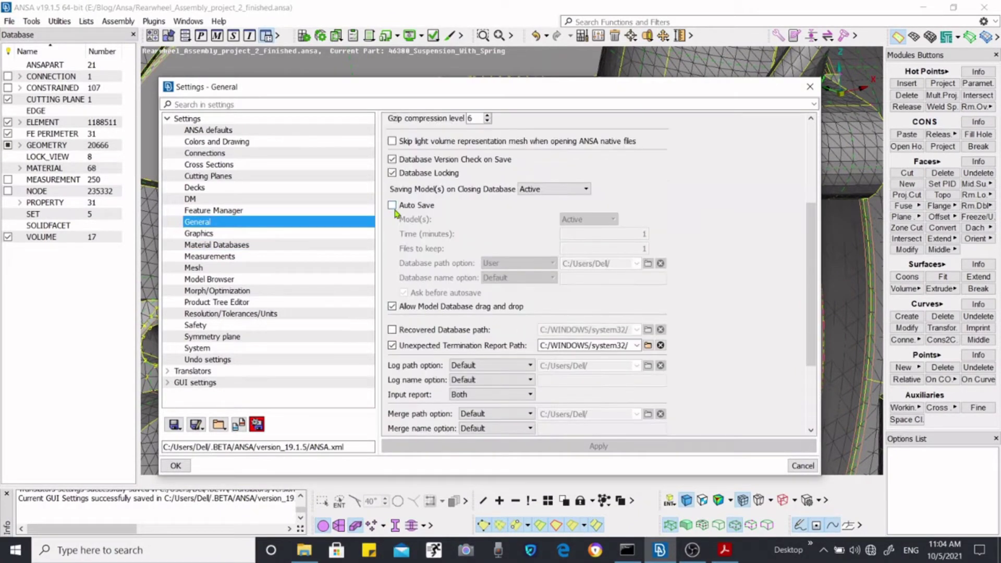
left_click(392, 205)
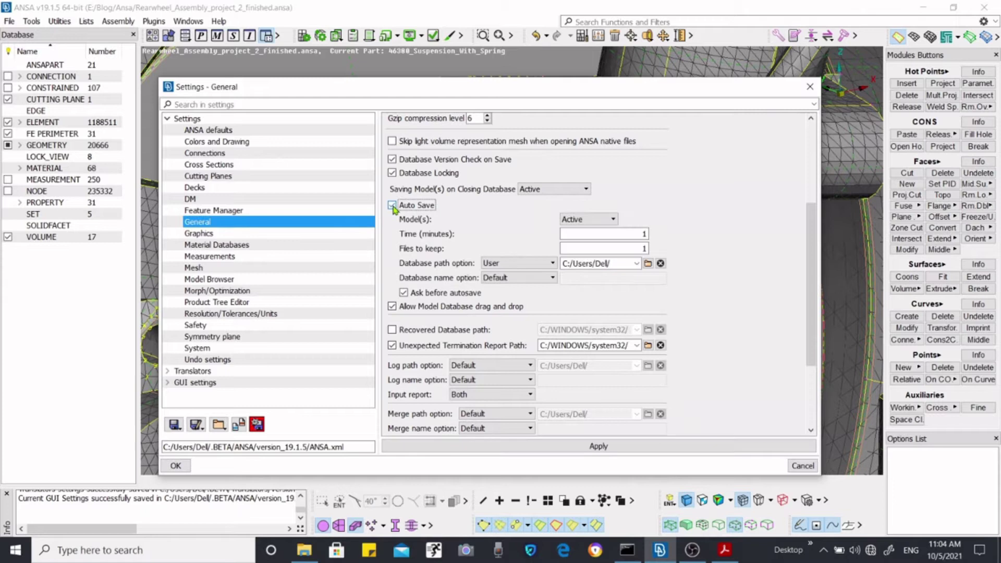
left_click(597, 221)
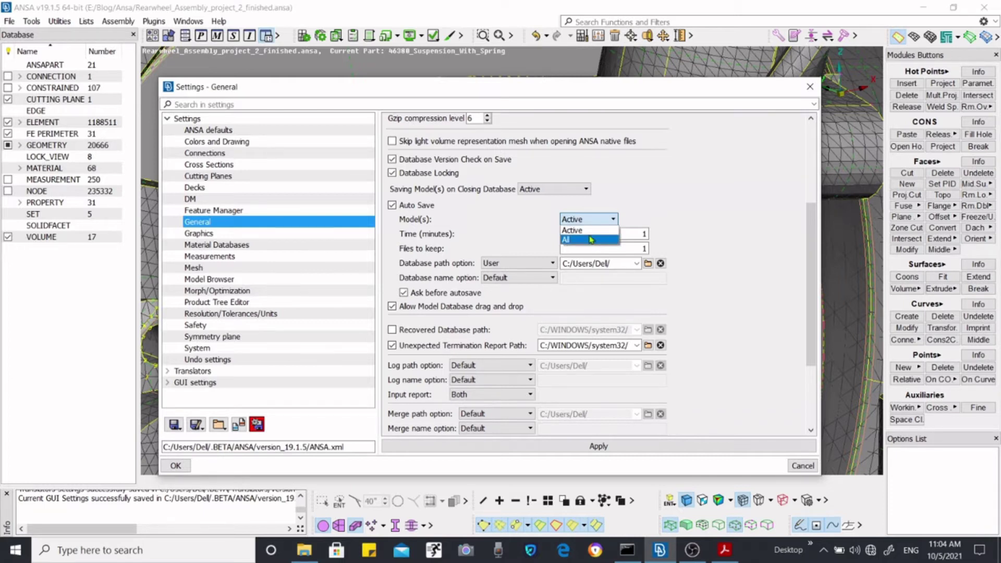
key("Up")
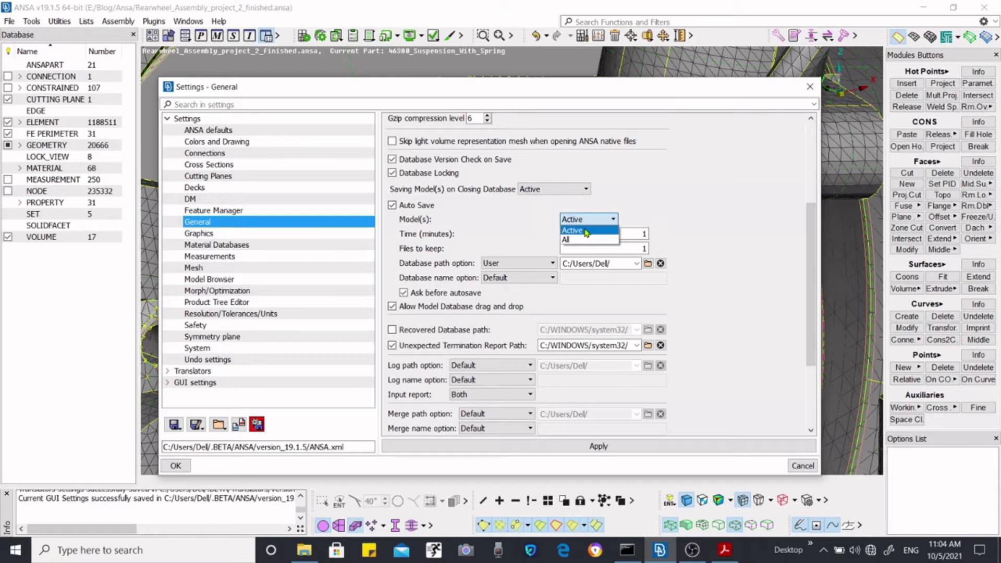
left_click(580, 240)
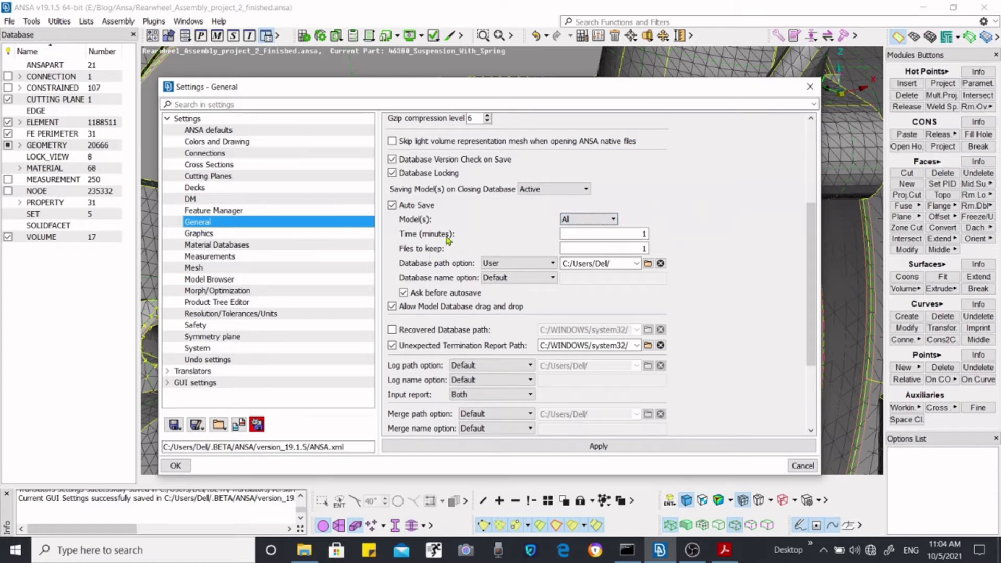
Set the autosave interval to 1 minute and the number of files to keep to 1
double_click(644, 235)
left_click(613, 250)
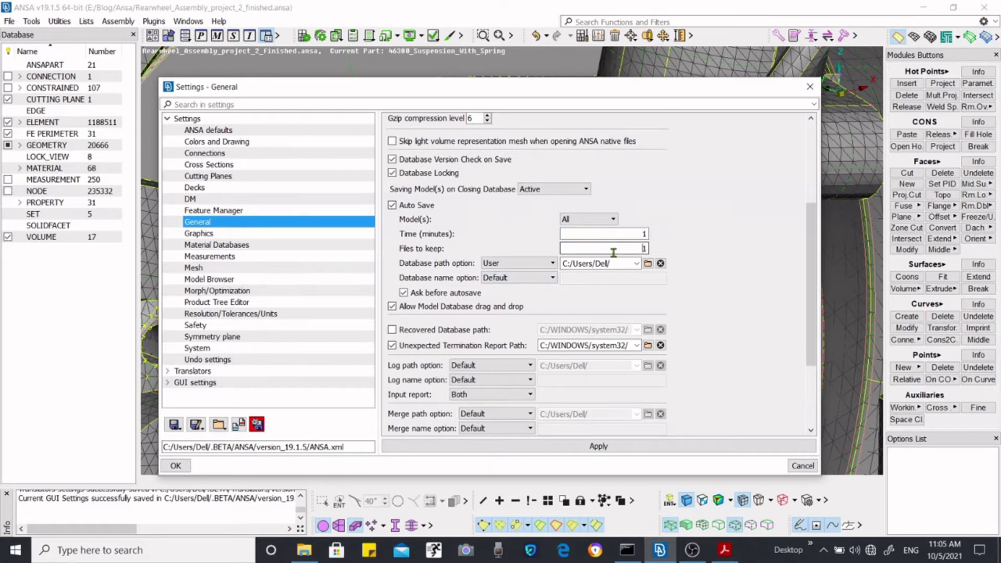
double_click(645, 248)
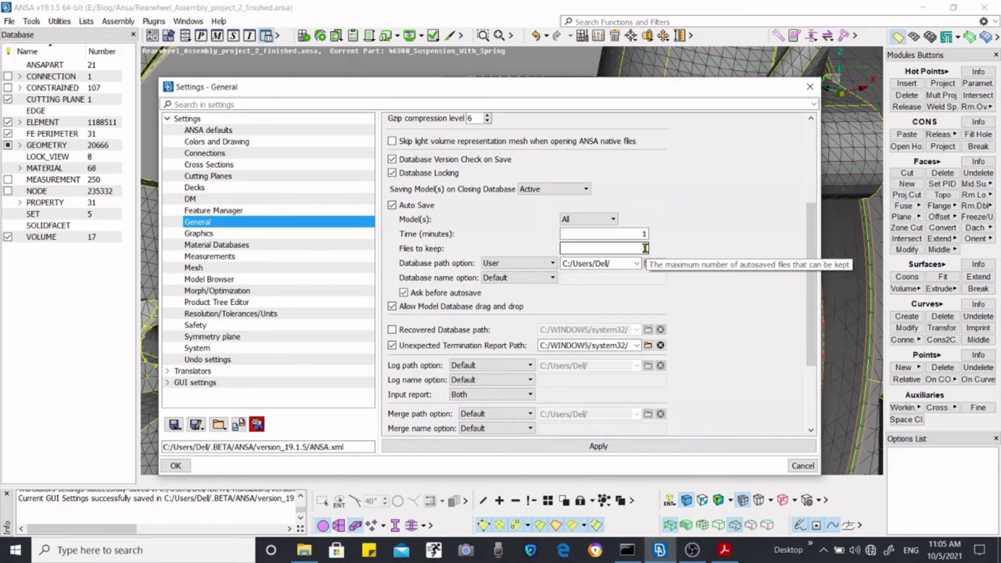
left_click(645, 248)
type("1")
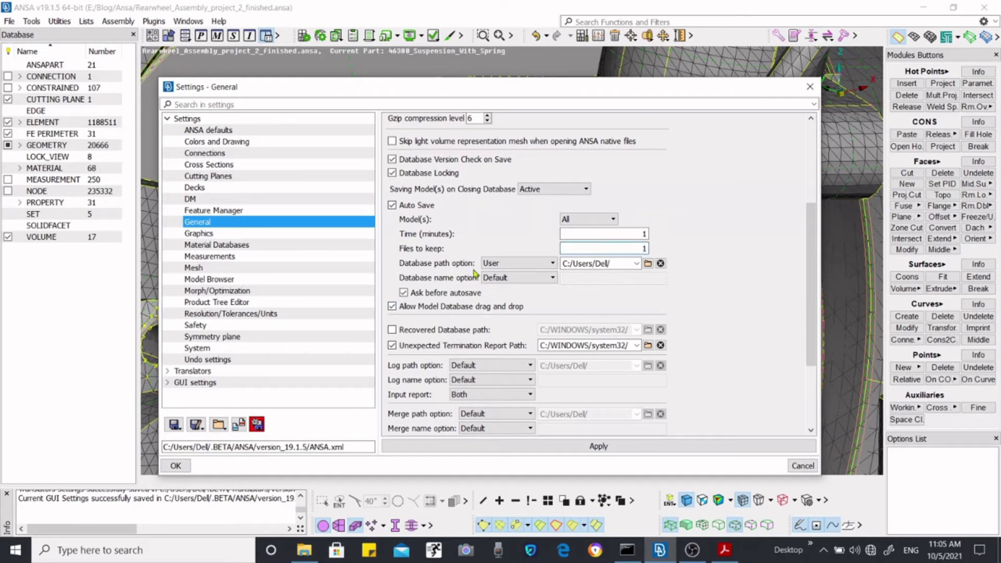
Browse for the autosave database folder and choose the Dell directory under C:/Users/
left_click(637, 265)
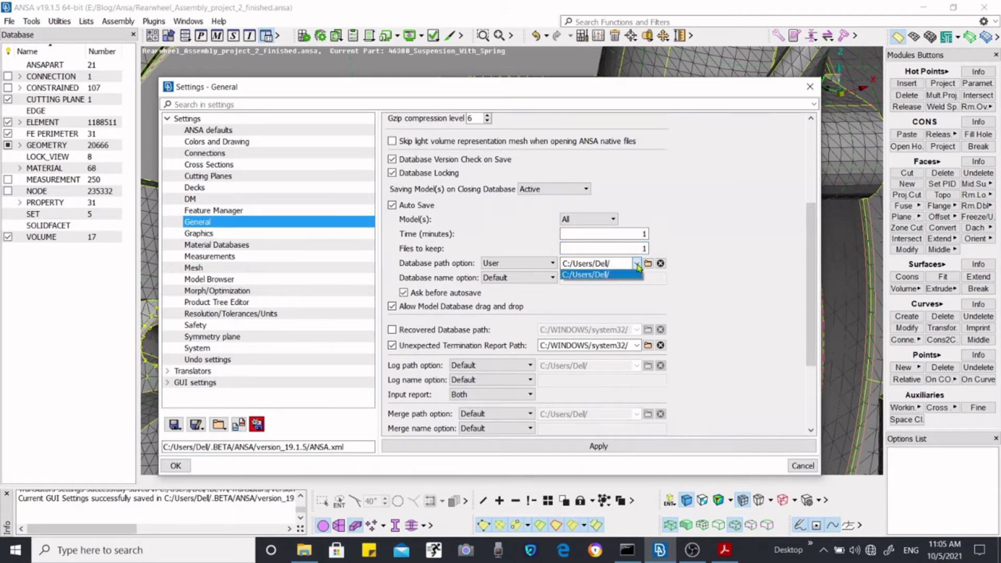
left_click(637, 264)
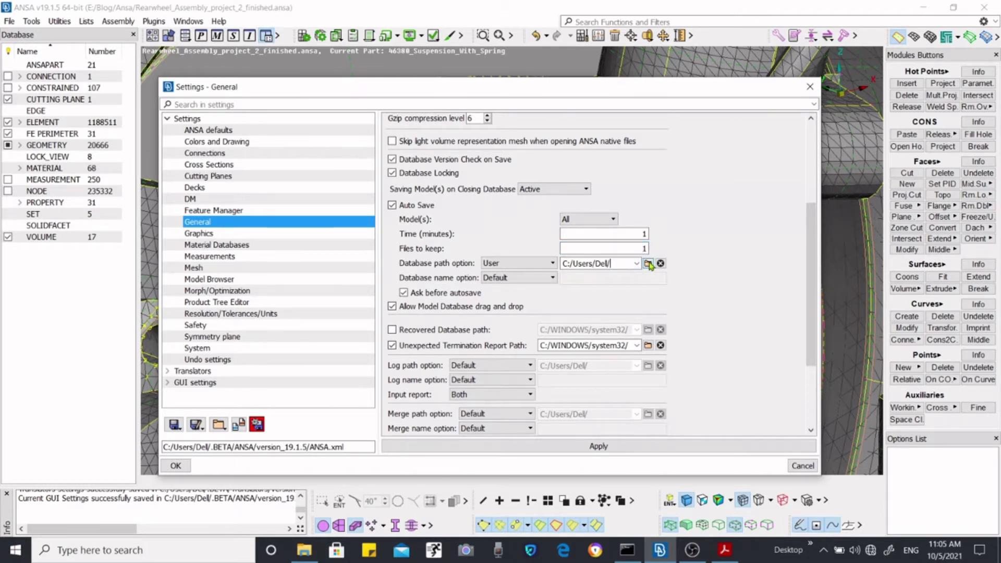
left_click(649, 264)
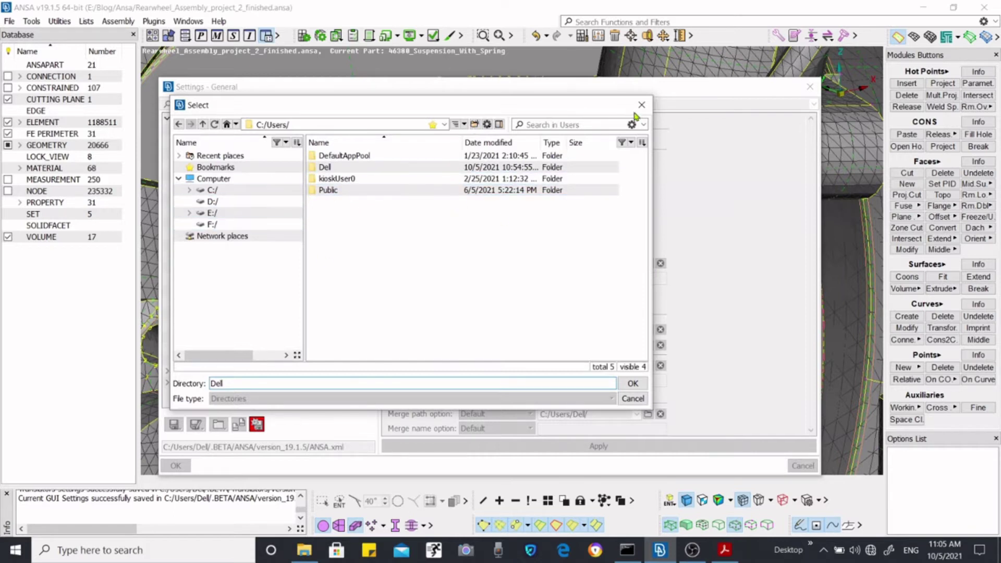
left_click(632, 383)
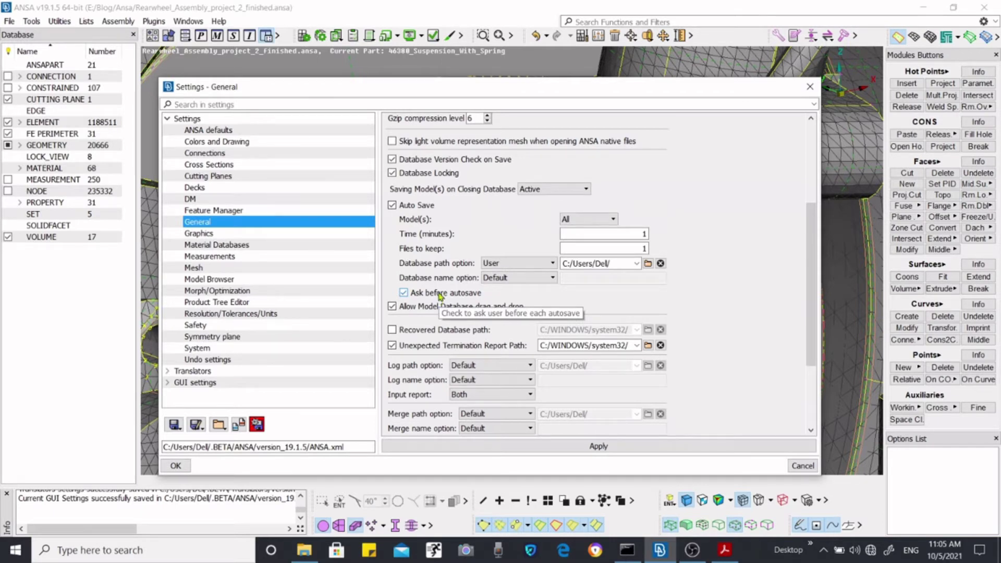
Apply the autosave options with Ask before autosave enabled and save all ANSA, translator and GUI settings
left_click(404, 294)
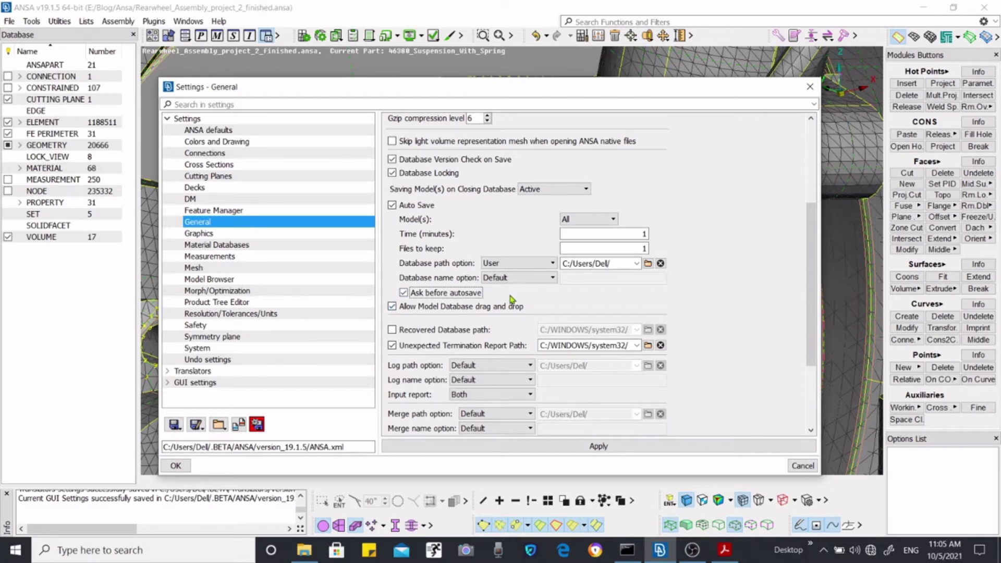
scroll(499, 308, "down", 3)
scroll(500, 253, "up", 4)
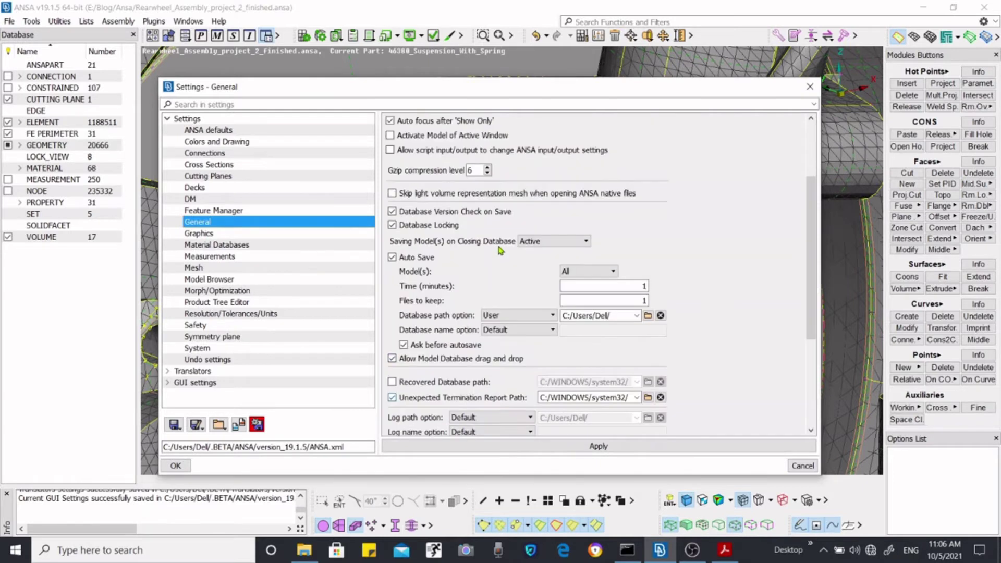
left_click(609, 448)
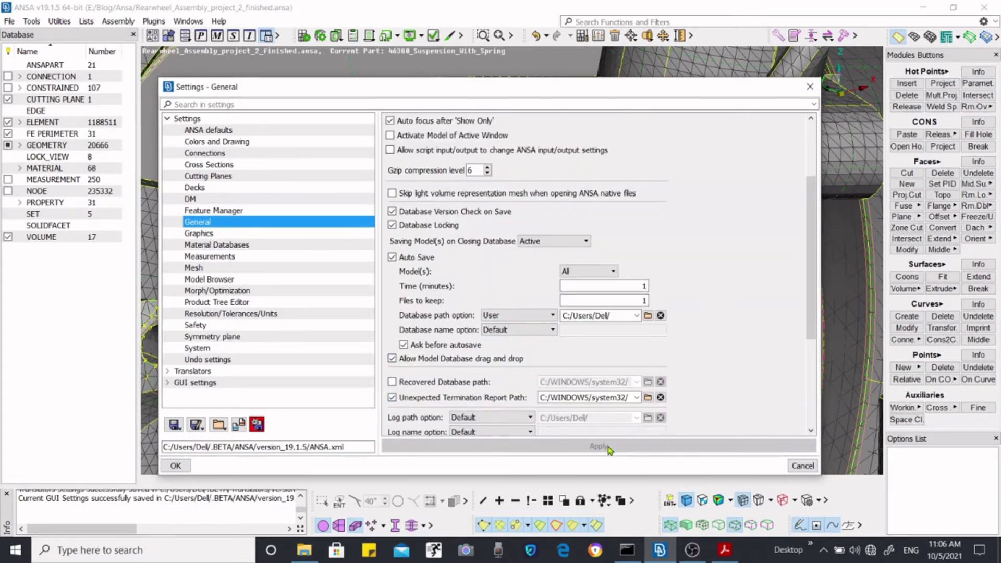
left_click(176, 425)
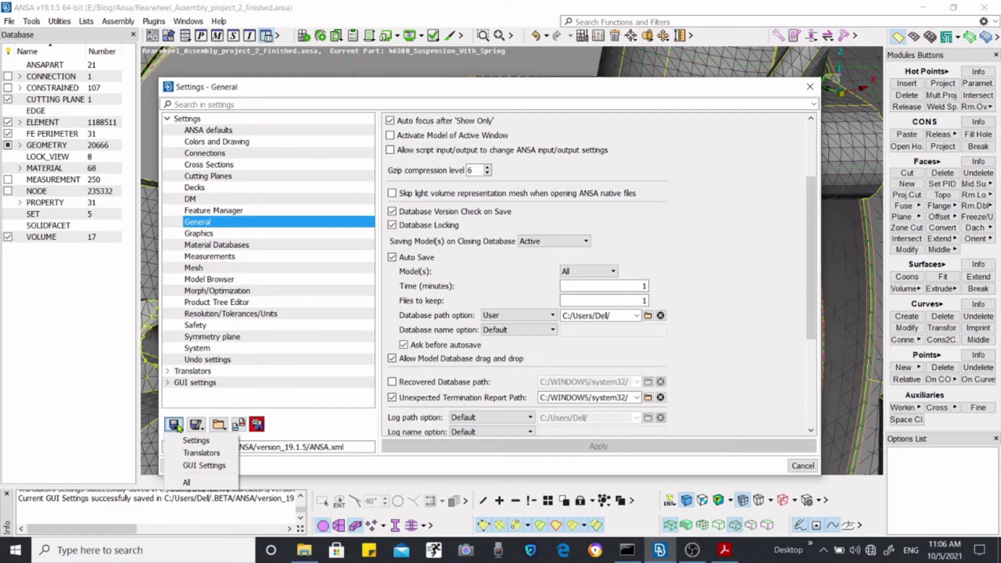
left_click(190, 483)
Review the choices for saving the settings, then accept and close the Settings dialog
left_click(196, 424)
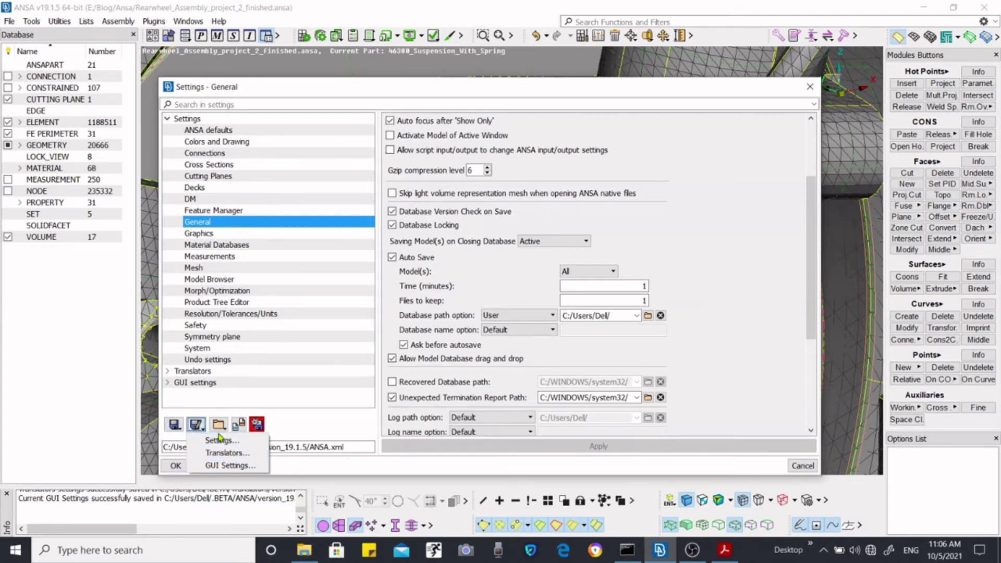
left_click(181, 428)
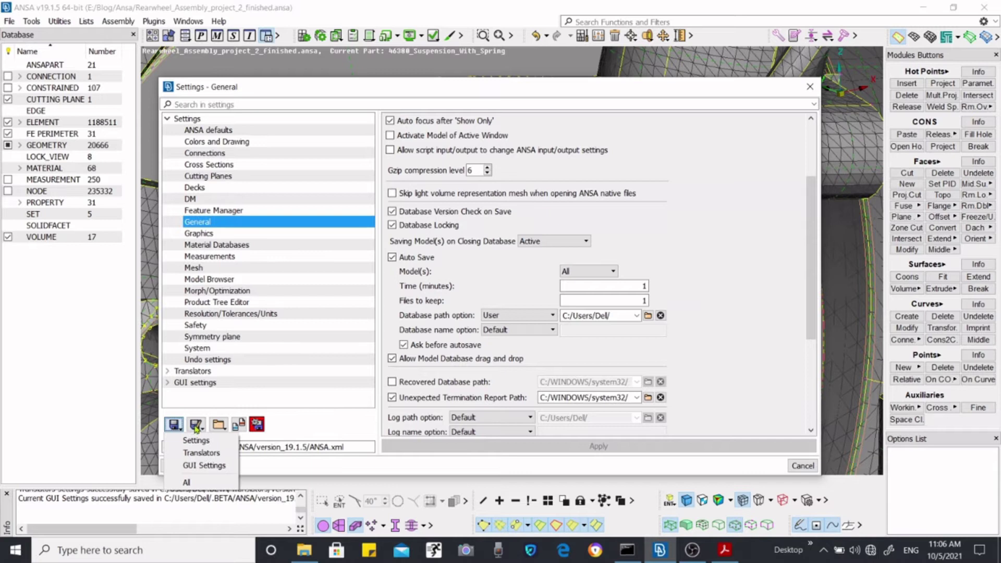
left_click(196, 427)
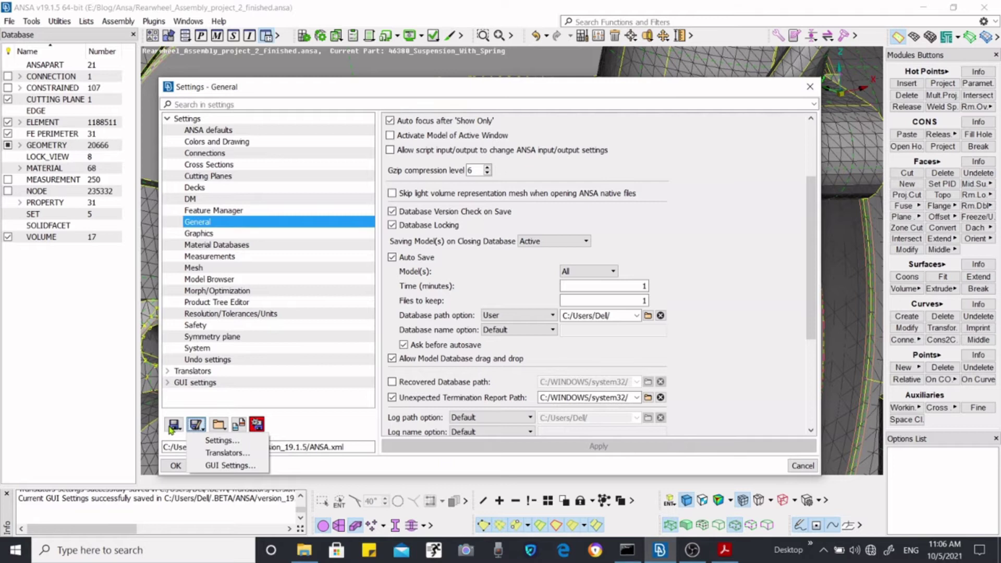
left_click(174, 425)
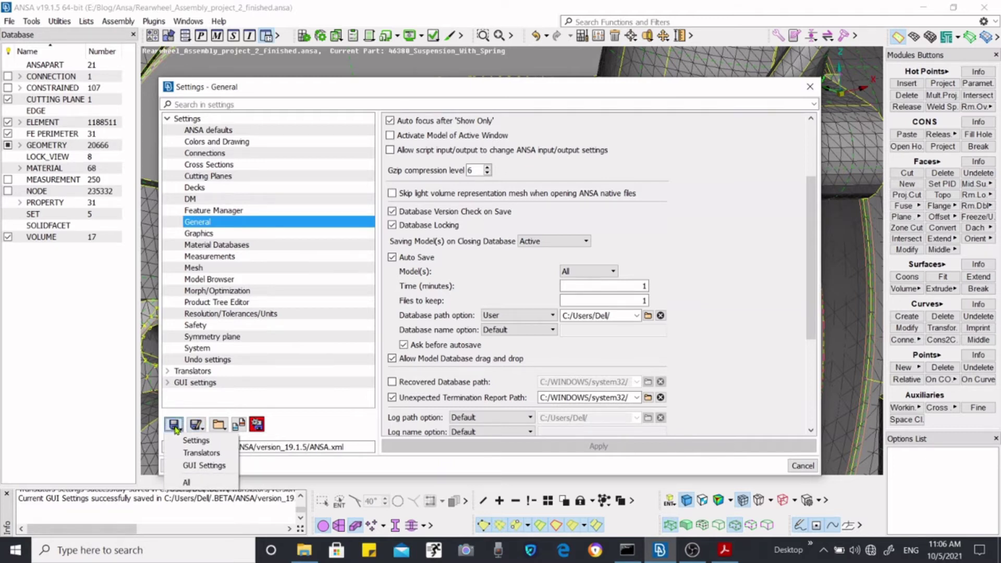
left_click(301, 416)
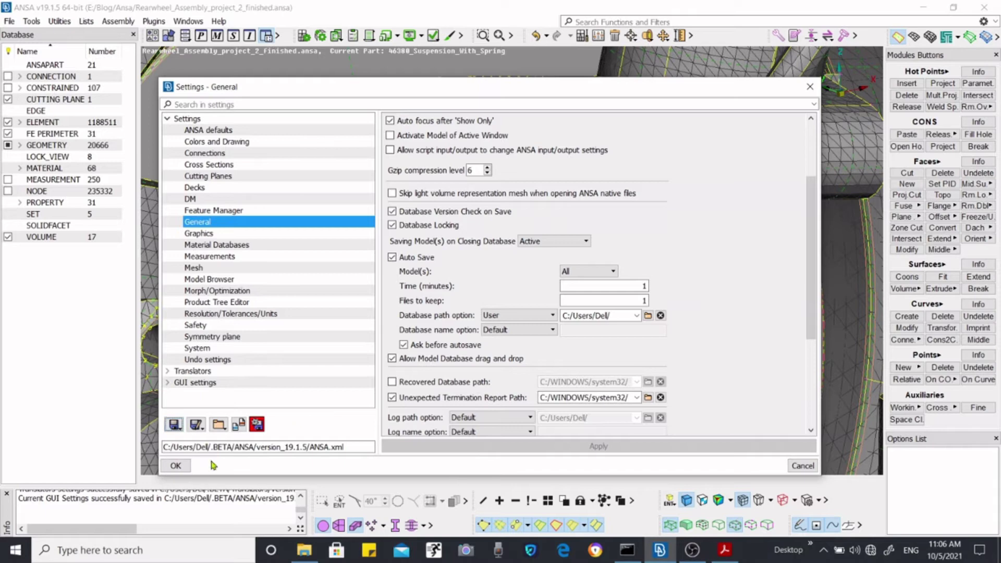
left_click(178, 466)
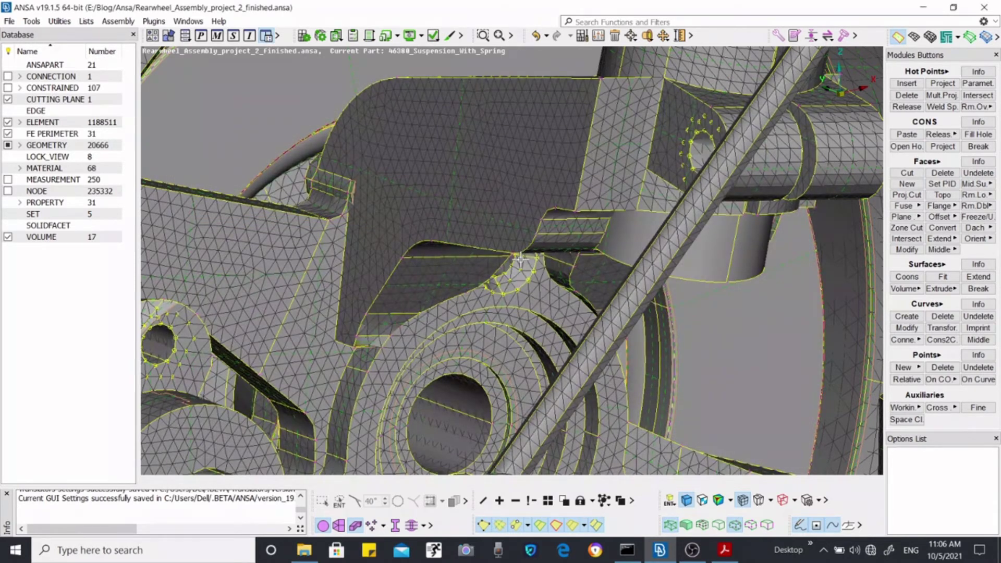
Start the face Delete command and hide the mesh and volumes to display only the wheel assembly's geometry
scroll(583, 289, "down", 5)
scroll(583, 290, "up", 5)
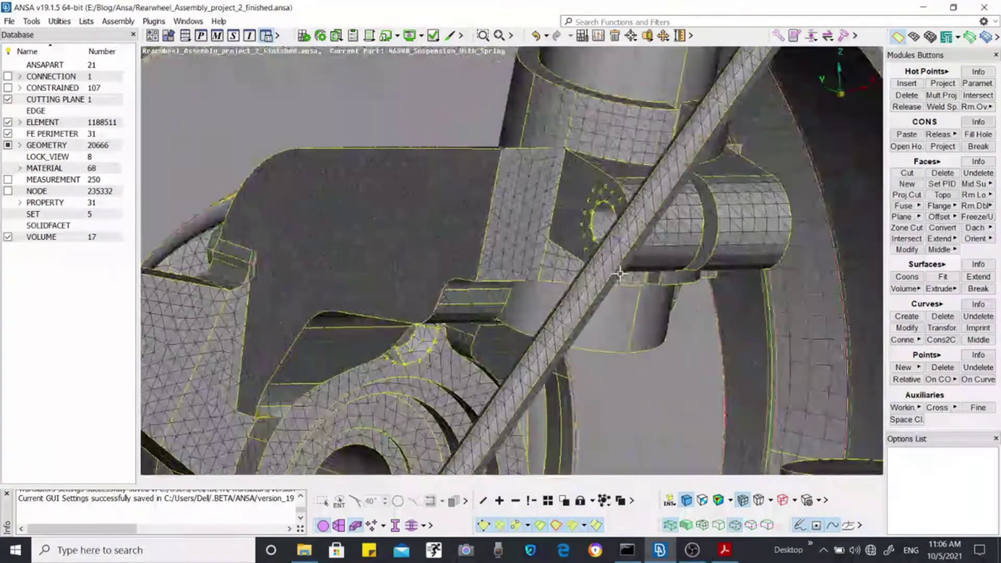
middle_click_drag(580, 283, 577, 269, "ctrl")
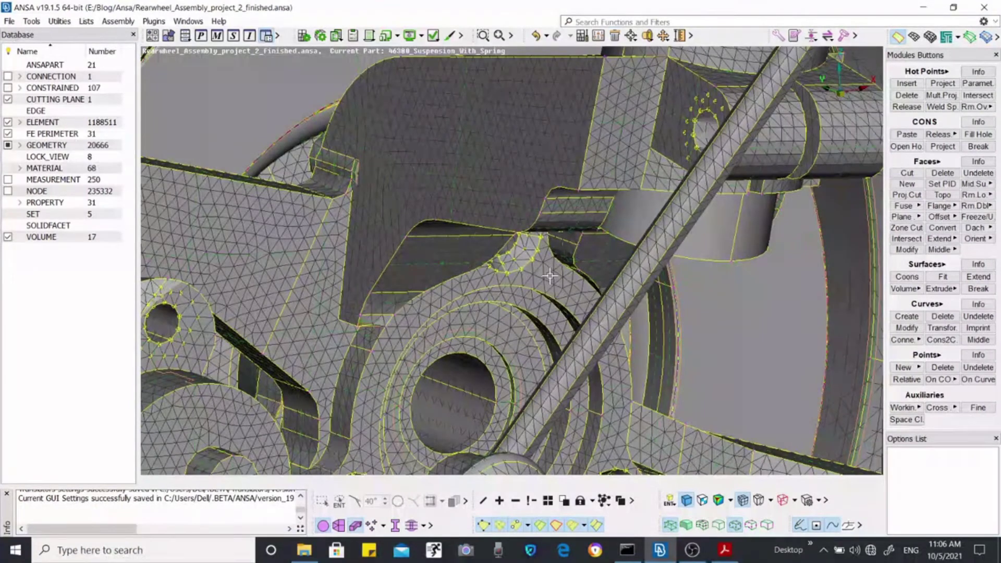
scroll(550, 273, "down", 5)
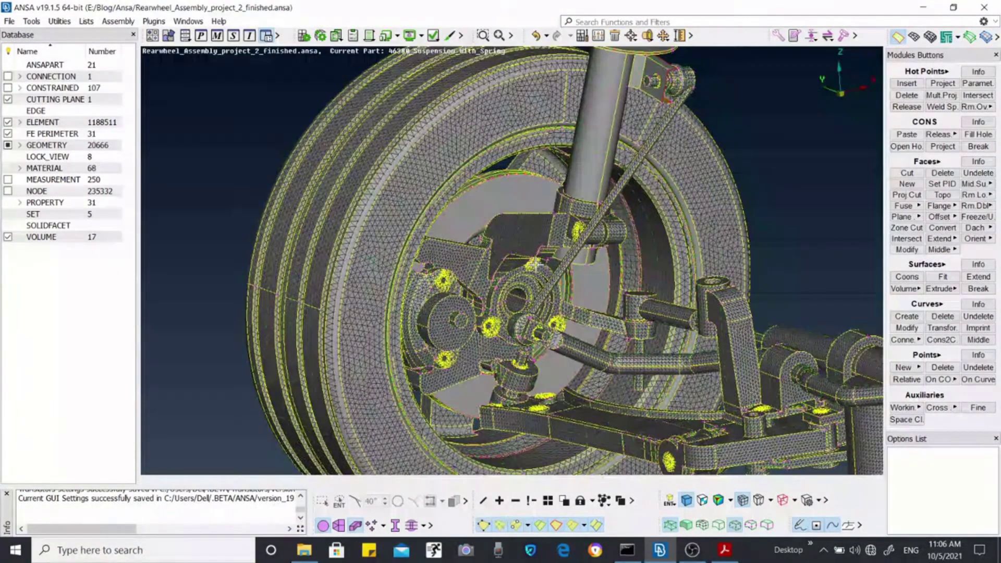
scroll(549, 248, "up", 5)
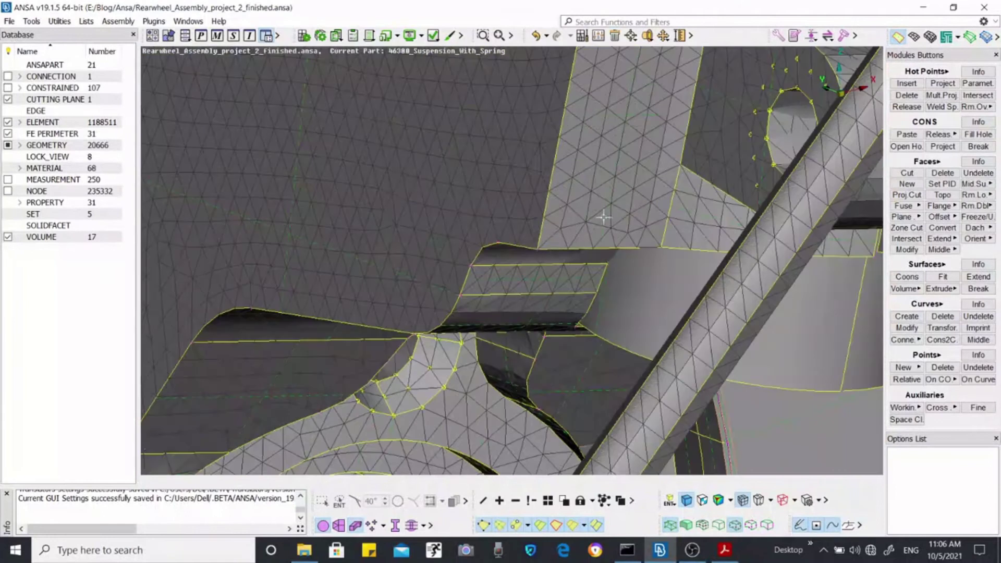
left_click(942, 174)
scroll(650, 232, "down", 5)
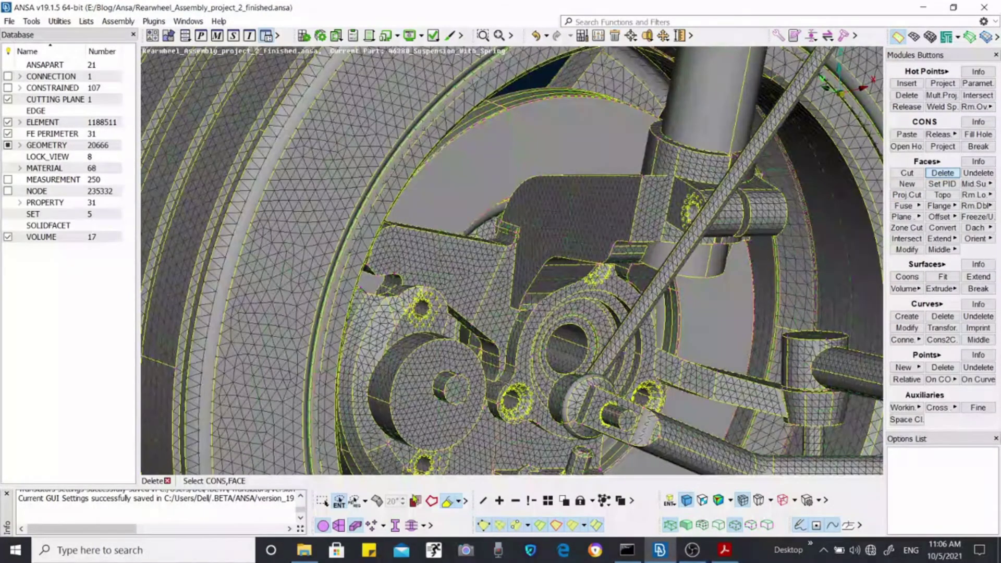
left_click(323, 525)
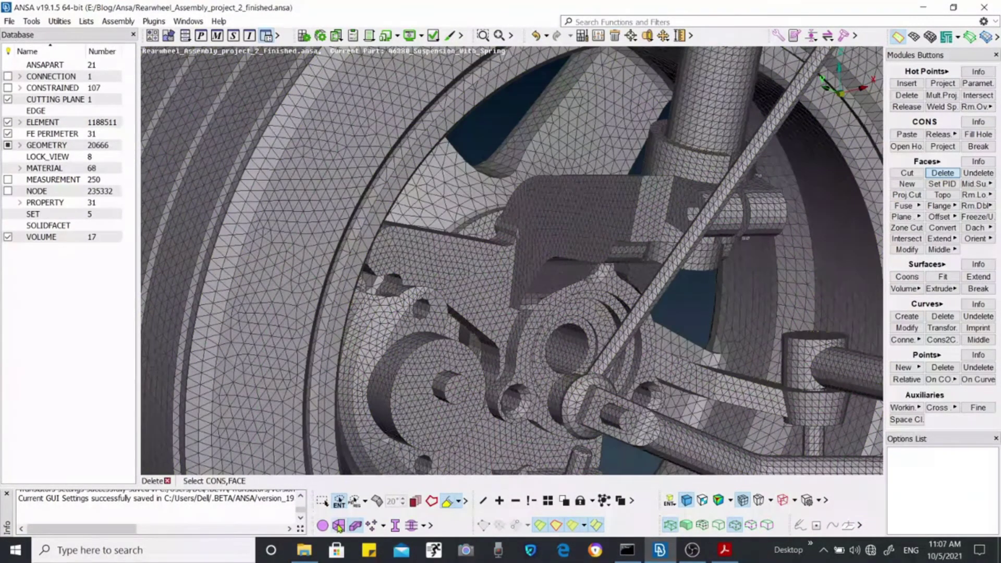
left_click(339, 526)
left_click(355, 526)
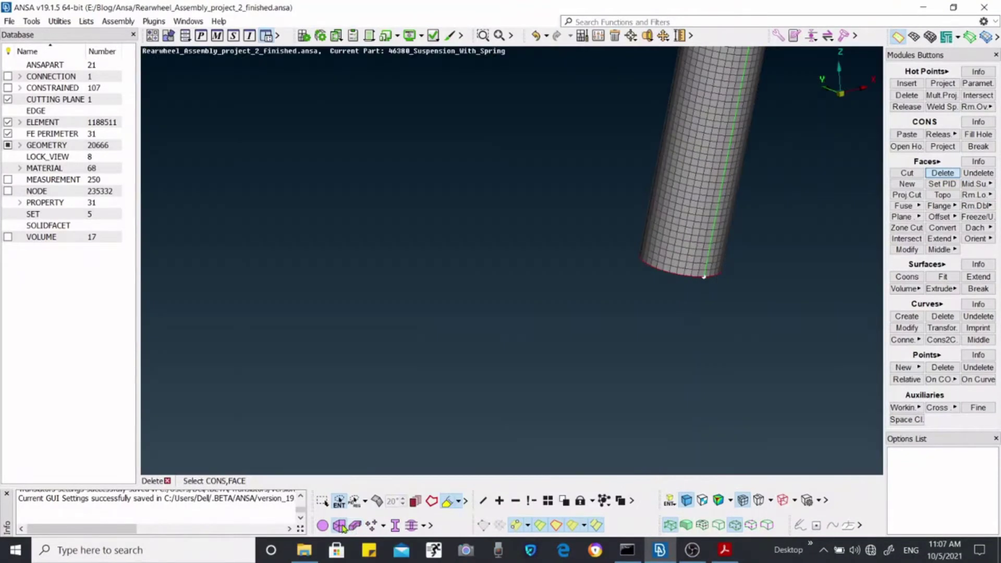
left_click(339, 526)
left_click(323, 526)
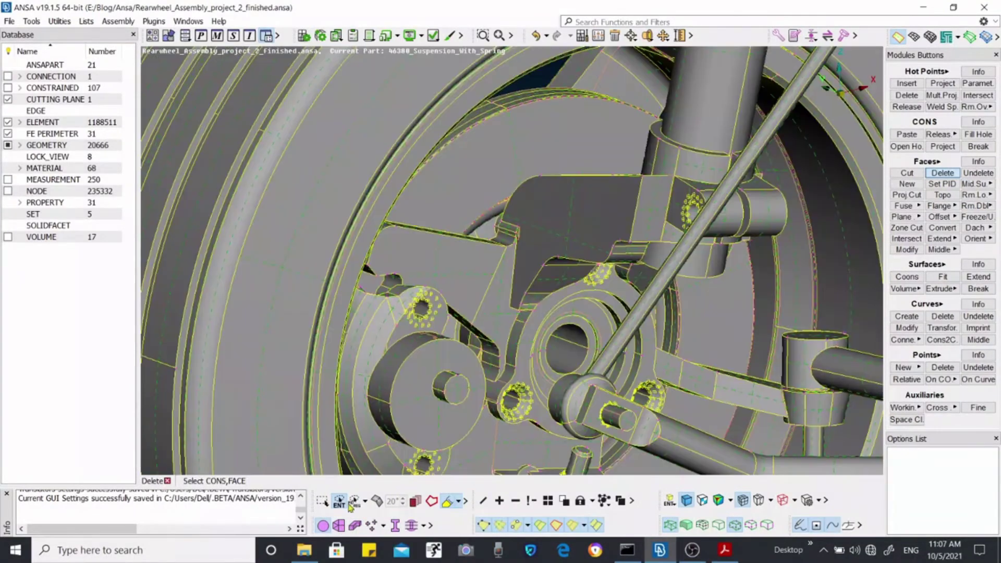
Delete the outer cylindrical face of the horizontal tube beside the lower end of the suspension strut
scroll(496, 318, "up", 2)
scroll(477, 326, "down", 5)
mouse_move(477, 325)
left_mouse_down("ctrl")
mouse_move(555, 334)
mouse_move(491, 337)
left_mouse_up("ctrl")
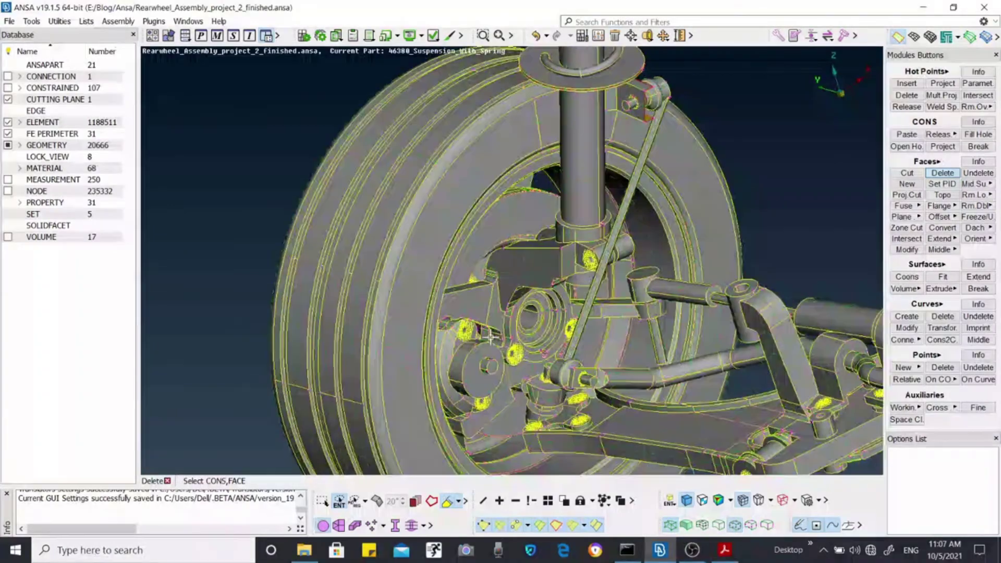
scroll(651, 259, "up", 4)
left_click_drag(640, 367, 652, 371, "ctrl")
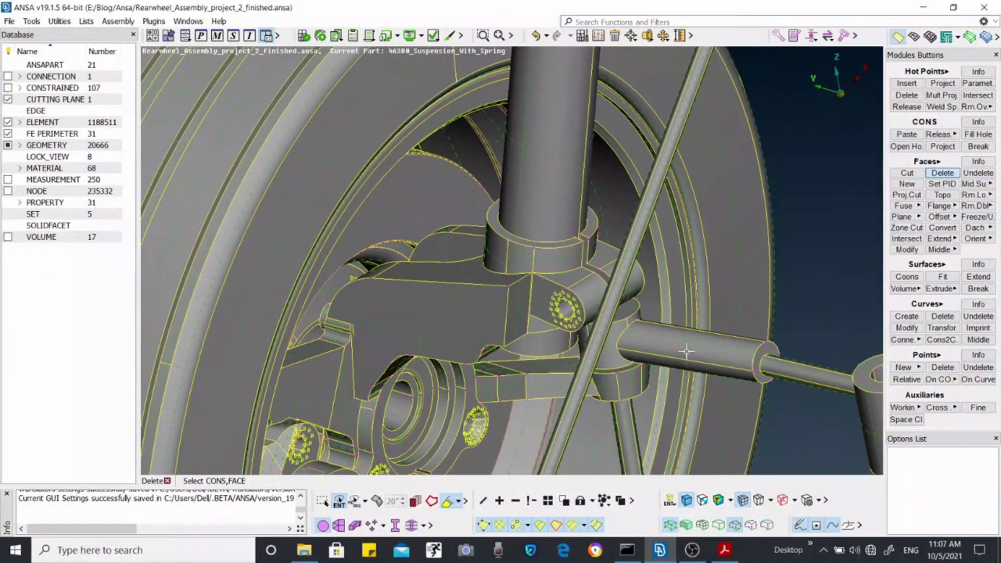
scroll(687, 351, "up", 5)
left_click(678, 275)
scroll(586, 301, "down", 5)
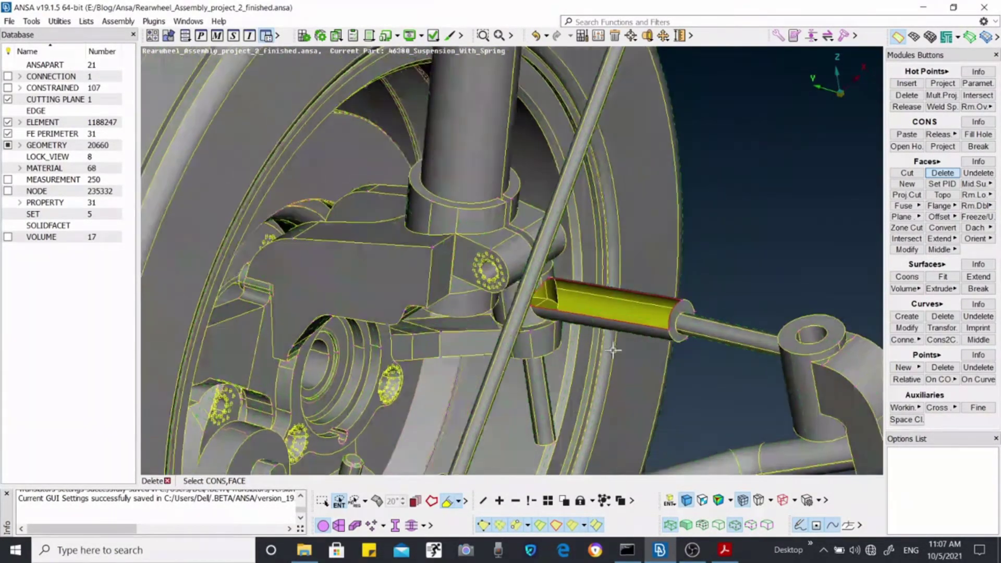
Delete the remaining cylindrical faces of the horizontal tube beside the lower end of the suspension strut
left_click_drag(615, 349, 877, 230, "ctrl")
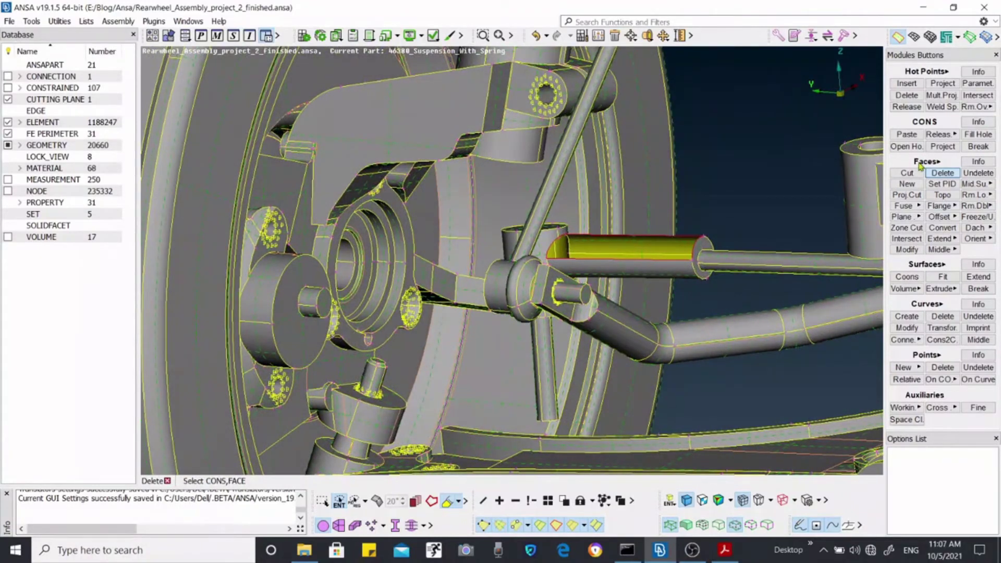
scroll(639, 273, "up", 5)
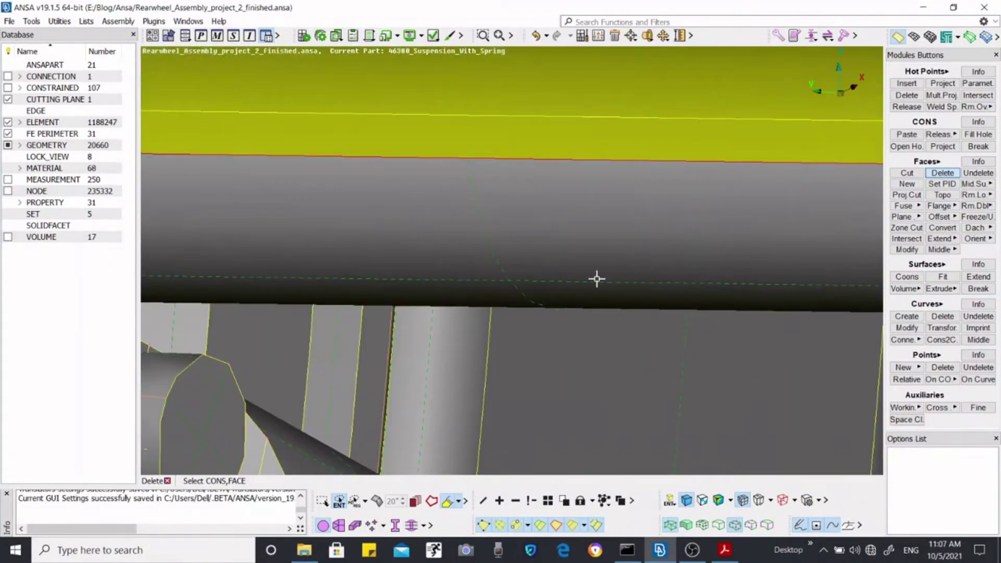
left_click(530, 285)
middle_click(530, 285)
scroll(531, 284, "down", 5)
left_click(543, 303)
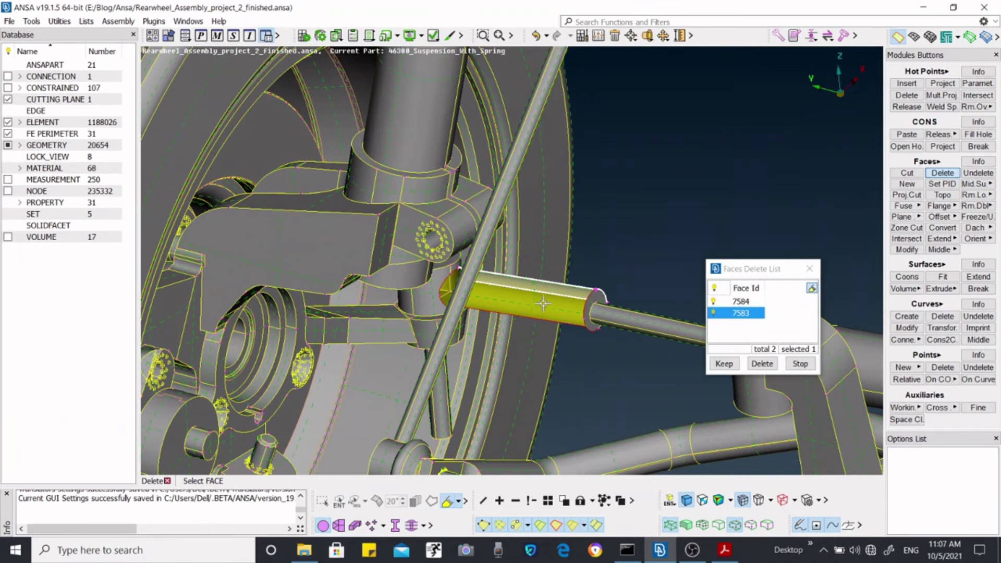
left_click(763, 364)
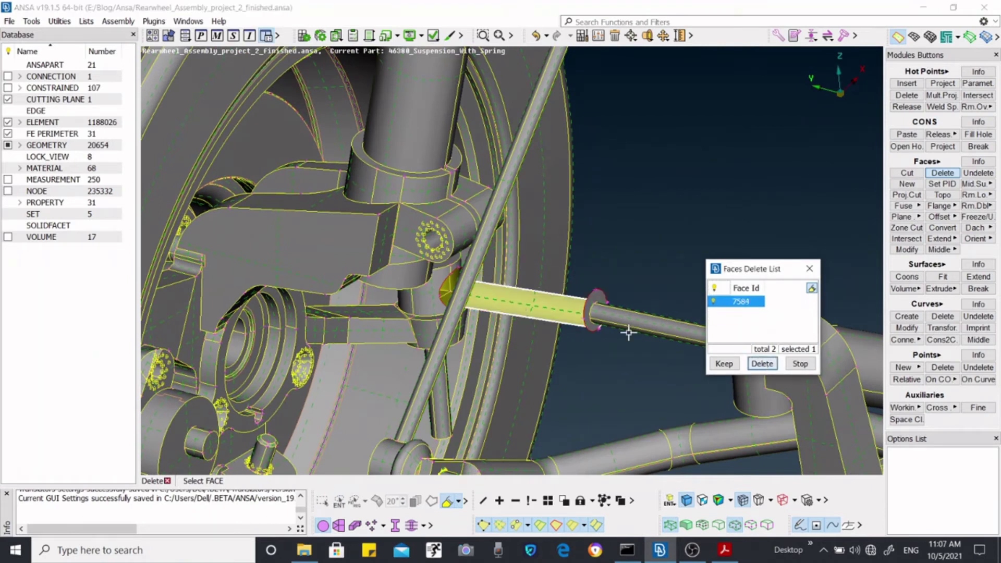
left_click(542, 304)
left_click(726, 364)
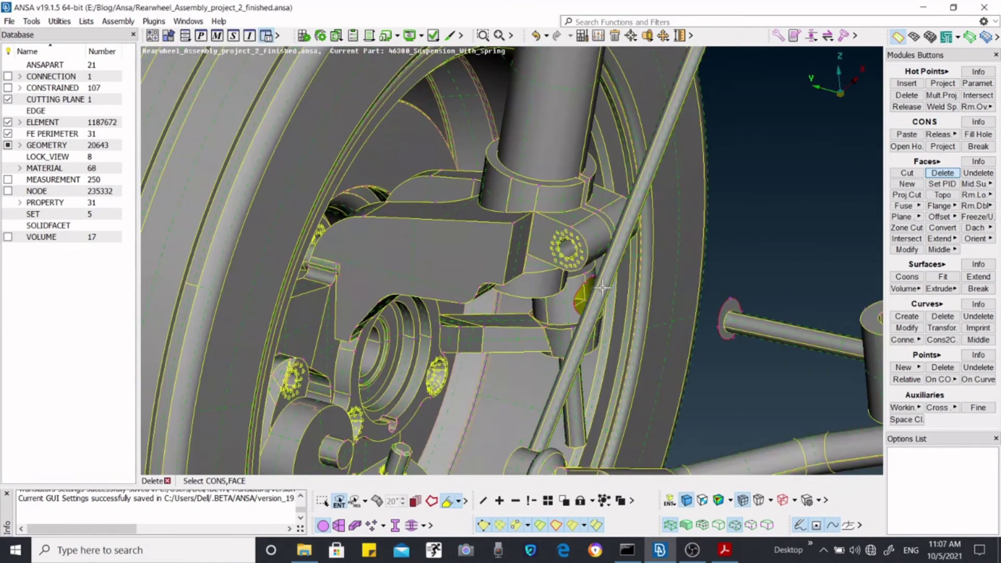
Delete the outer face of the short arm below the strut clamp, next to the cylindrical socket
scroll(569, 282, "up", 5)
scroll(590, 295, "down", 4)
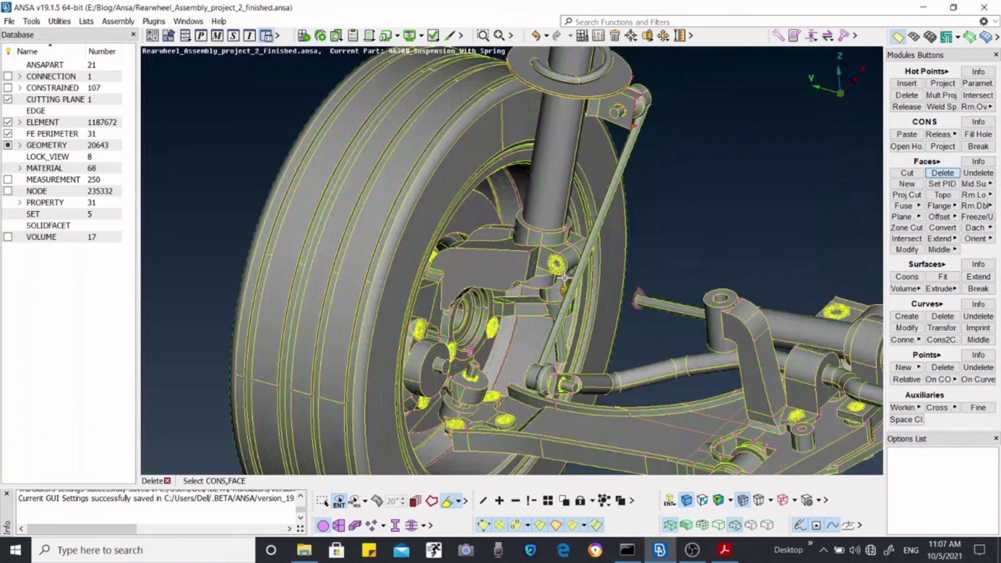
scroll(565, 285, "up", 4)
scroll(574, 299, "down", 2)
scroll(572, 306, "down", 2)
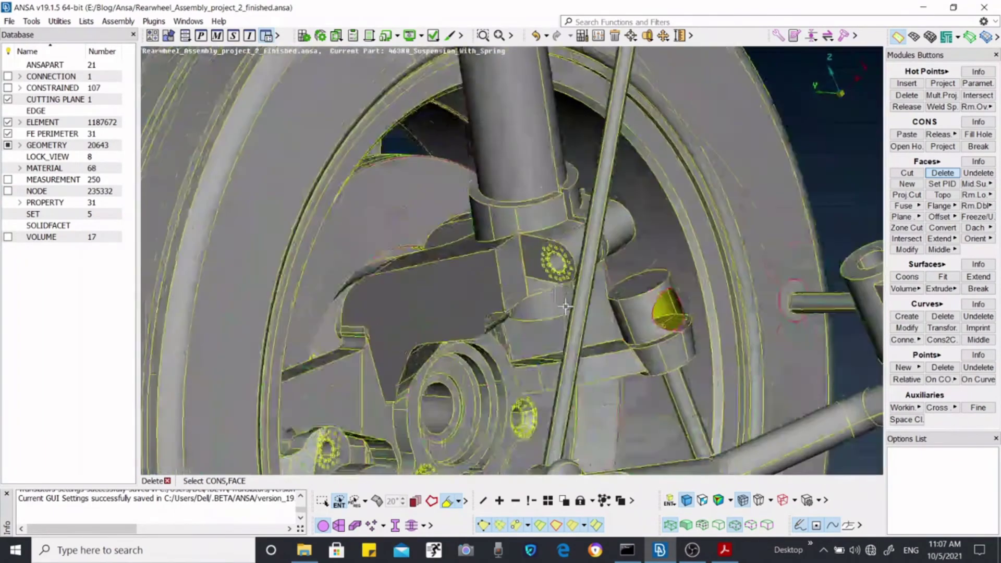
scroll(579, 297, "up", 6)
scroll(614, 263, "down", 3)
middle_click_drag(614, 262, 516, 302, "ctrl")
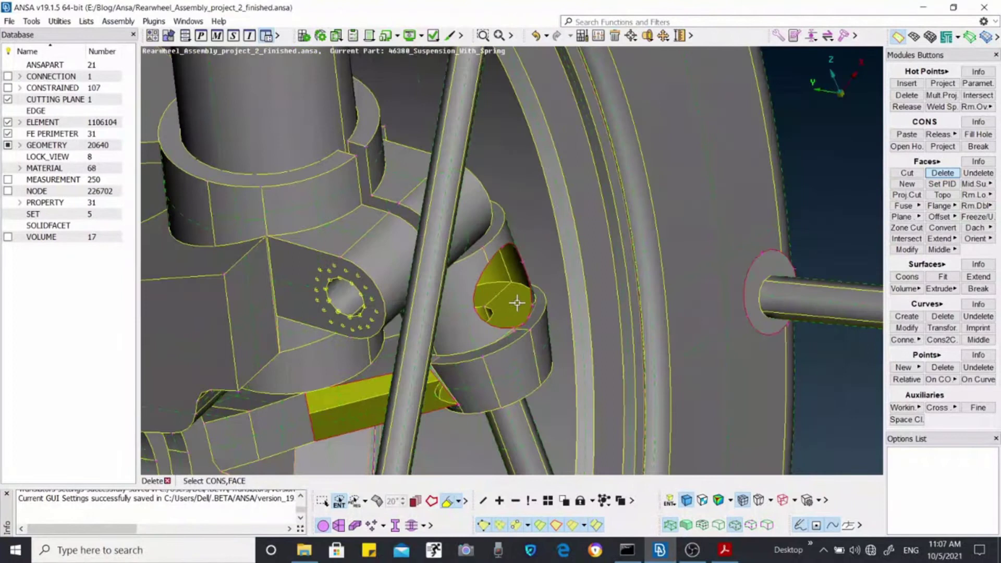
Delete the round end disc and the faces of the thin horizontal rod beside the wheel
left_click_drag(517, 302, 678, 269, "ctrl")
middle_click_drag(726, 257, 689, 279, "ctrl")
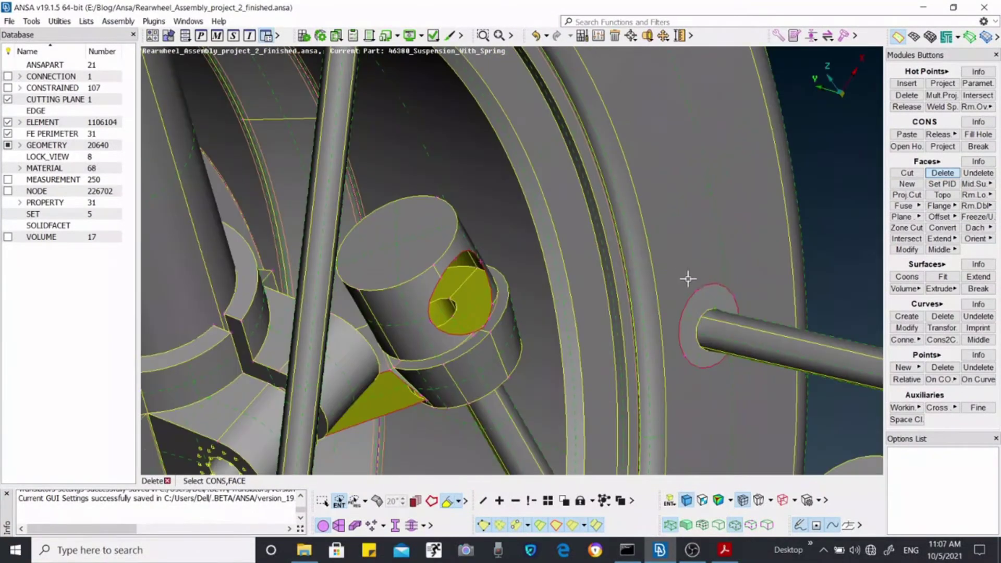
left_click(709, 299)
scroll(717, 311, "up", 3)
middle_click_drag(716, 311, 656, 274, "ctrl")
left_click_drag(656, 274, 711, 327, "ctrl")
left_click(701, 282)
scroll(670, 283, "down", 6)
scroll(677, 292, "up", 5)
left_click_drag(662, 291, 632, 306, "ctrl")
left_click(677, 298)
Delete ring-shaped faces on the inner side of the wheel, including faces 8584 and 8588
scroll(667, 305, "down", 5)
left_click(678, 296)
left_click(679, 294)
scroll(672, 292, "up", 5)
scroll(655, 291, "down", 5)
scroll(608, 264, "up", 4)
left_click(596, 273)
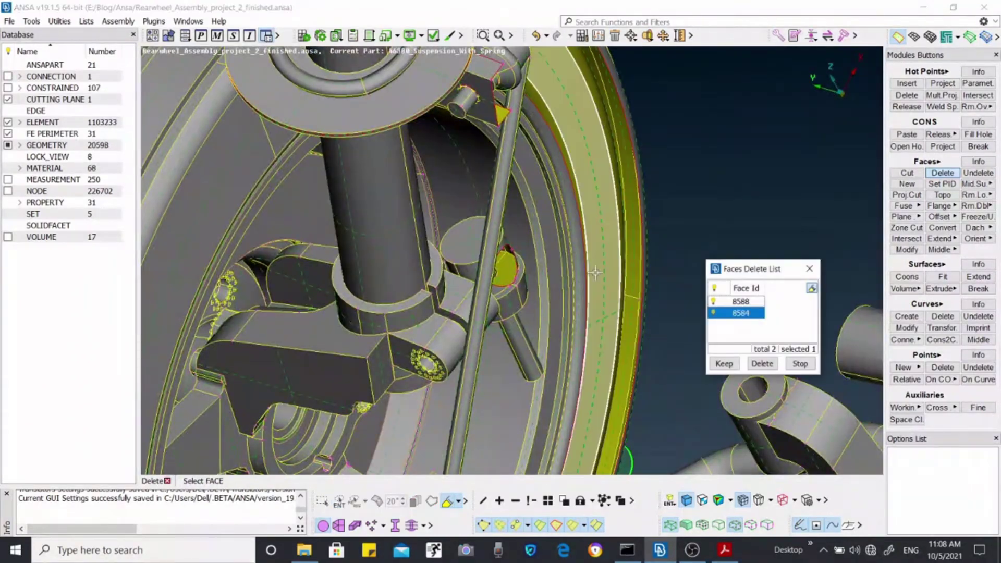
scroll(644, 299, "down", 5)
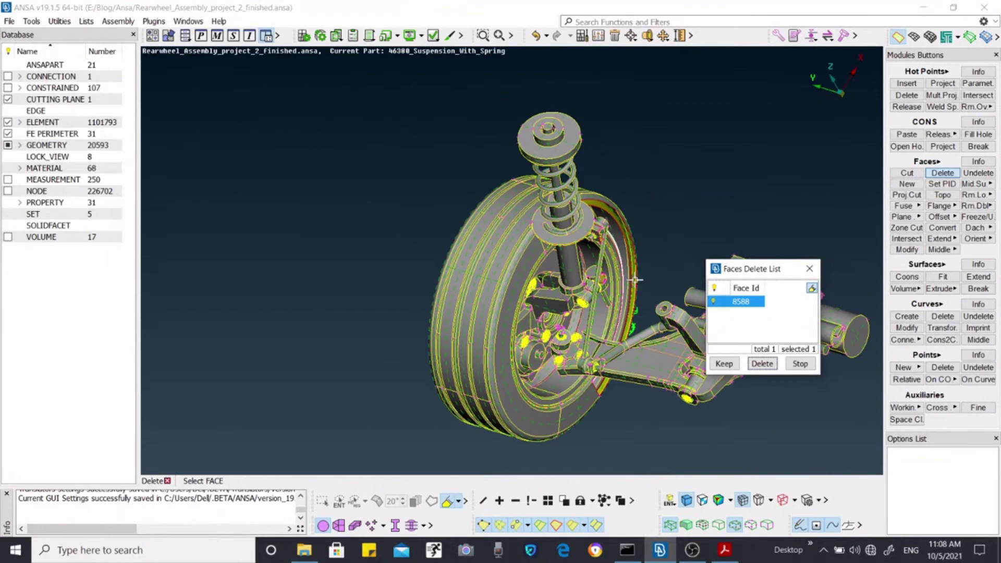
left_click(762, 364)
Delete several tread and groove faces around the outer circumference of the tyre, including face 8545
scroll(637, 288, "up", 5)
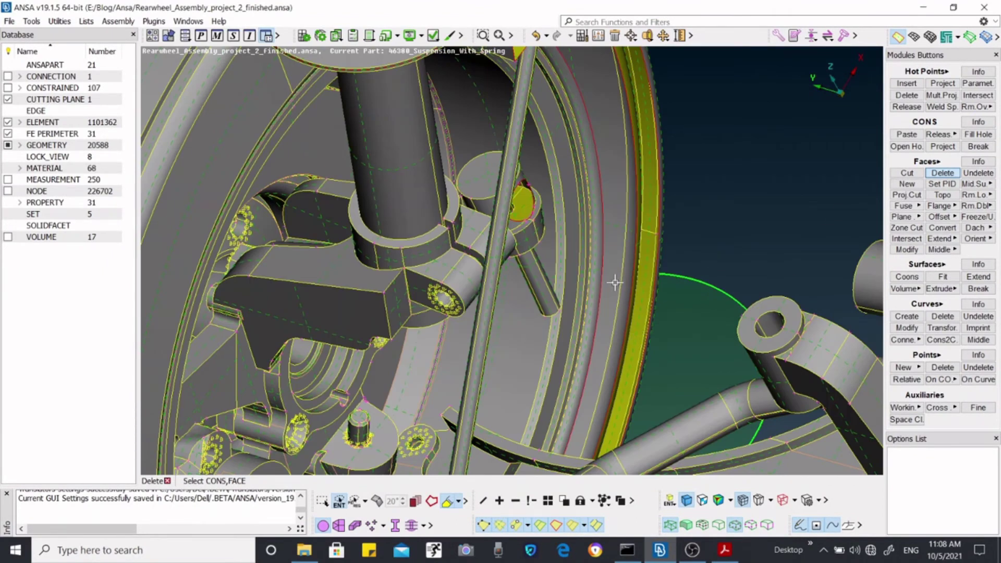
scroll(672, 279, "up", 3)
scroll(635, 254, "down", 5)
scroll(679, 292, "up", 3)
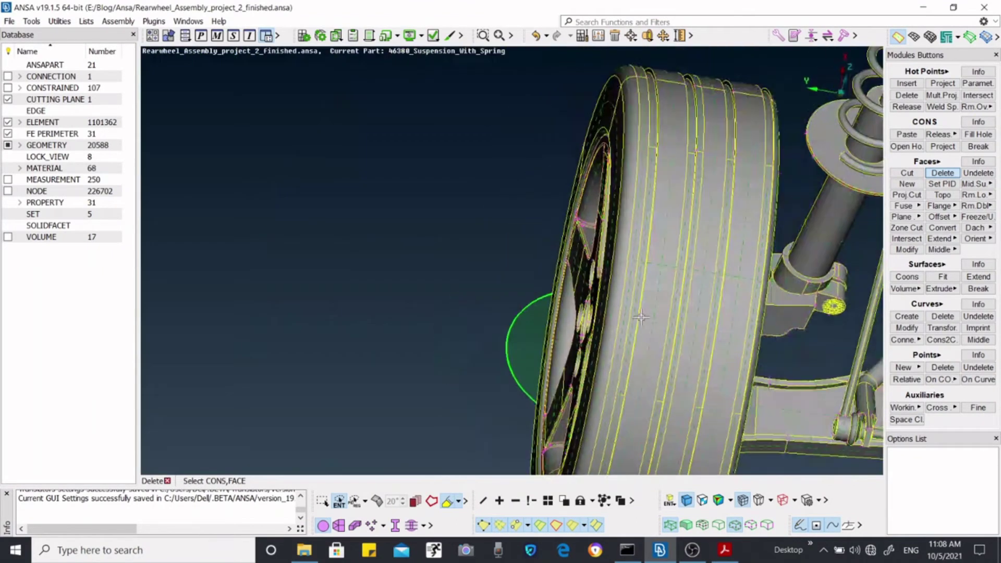
scroll(709, 305, "up", 4)
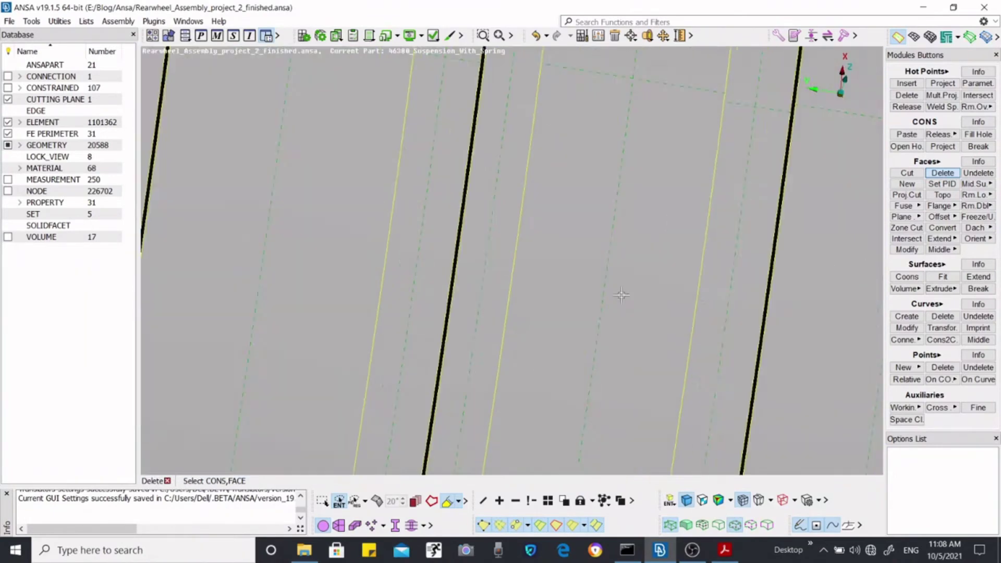
scroll(536, 306, "down", 3)
scroll(590, 353, "down", 5)
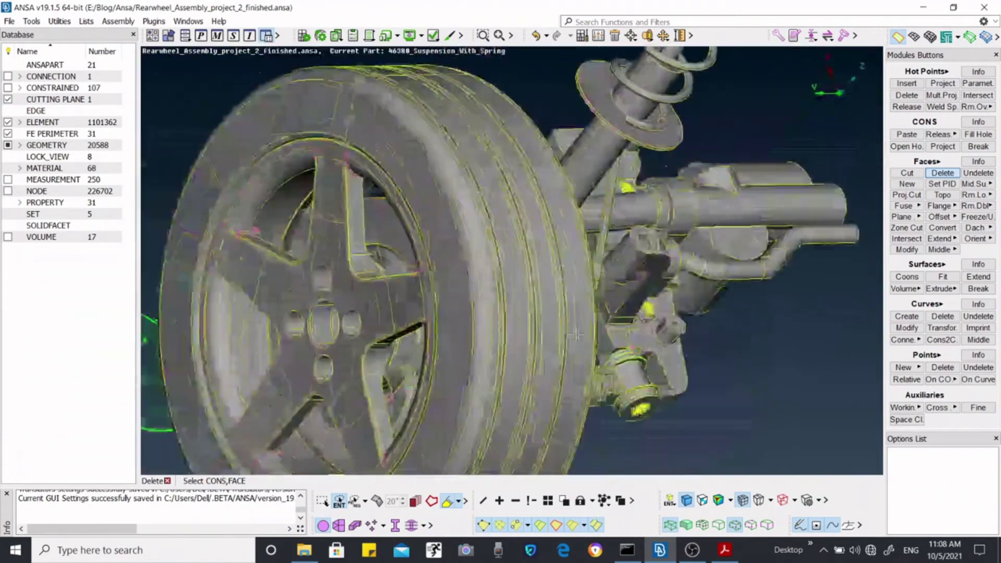
scroll(565, 332, "up", 5)
left_click(570, 285)
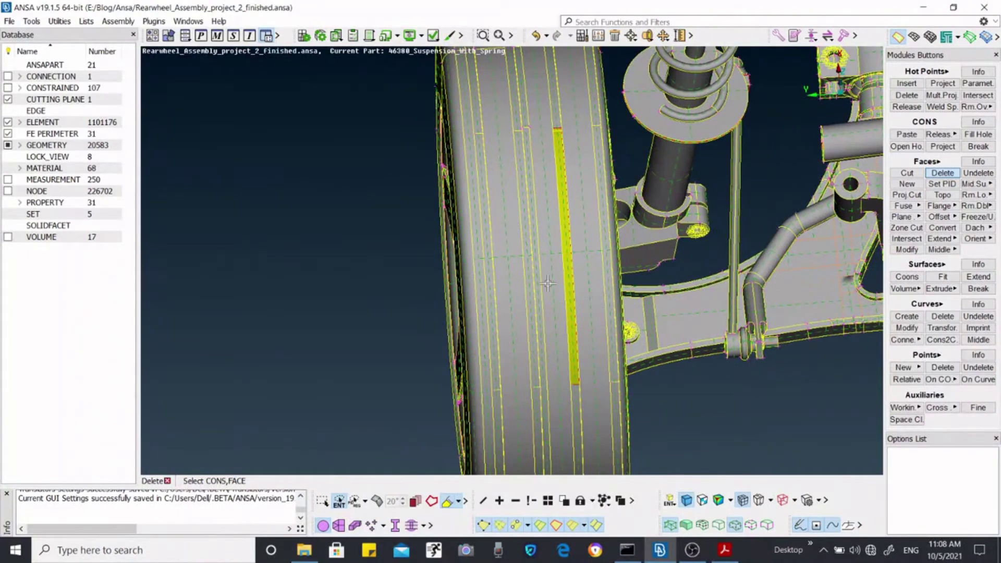
middle_click(568, 285)
left_click(483, 309)
left_click(530, 291)
left_click(528, 292)
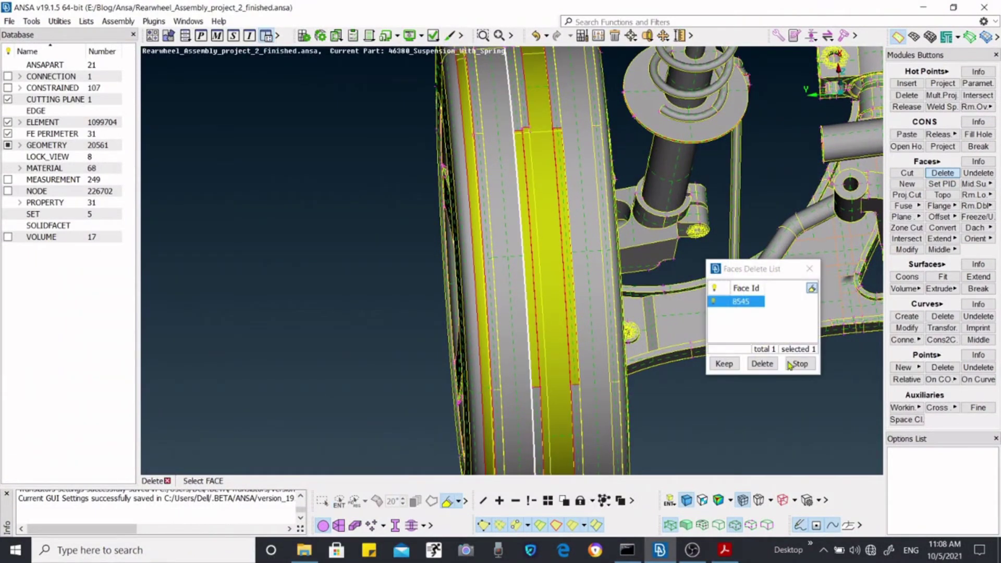
left_click(757, 367)
Delete the small square face 2458 and the large top face 14274 of the lower control arm
scroll(633, 314, "up", 4)
scroll(685, 315, "down", 8)
left_click_drag(687, 315, 667, 326, "ctrl")
scroll(664, 299, "up", 5)
left_click(673, 241)
middle_click(673, 241)
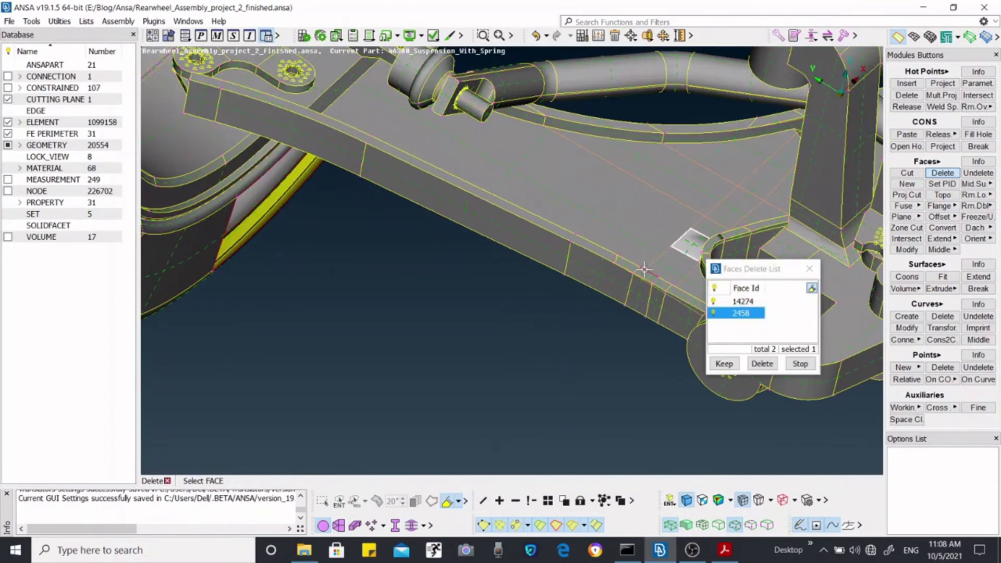
left_click(762, 365)
scroll(759, 366, "up", 4)
scroll(756, 369, "down", 2)
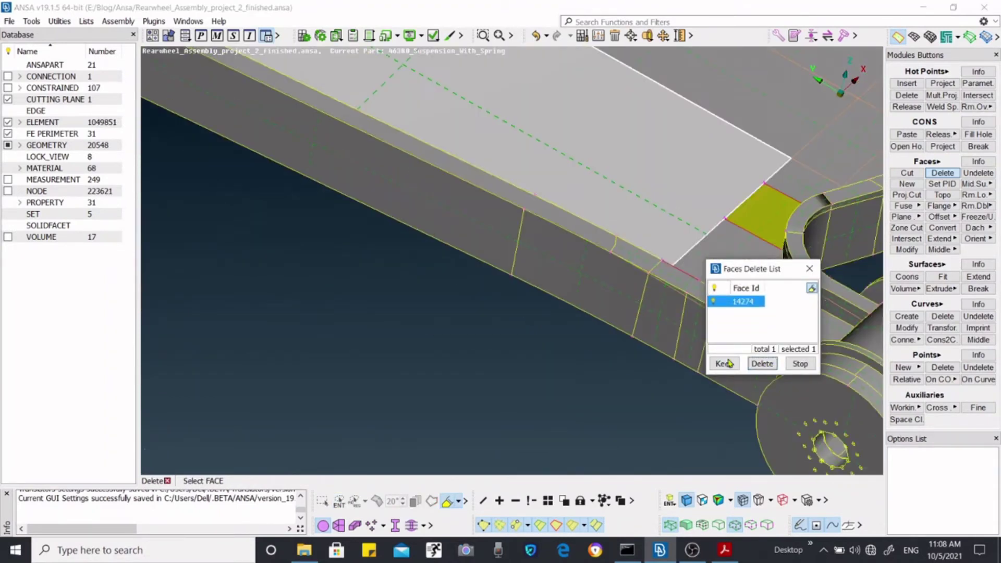
left_click(762, 363)
Delete two more top faces of the lower control arm next to the opened area and the curved cutout
scroll(626, 328, "down", 5)
scroll(620, 326, "up", 6)
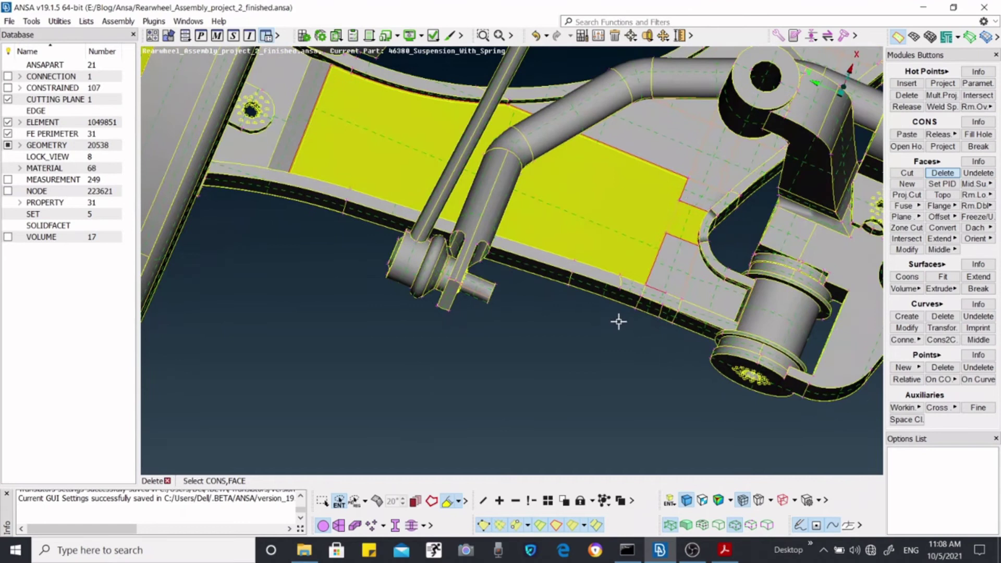
scroll(689, 197, "up", 2)
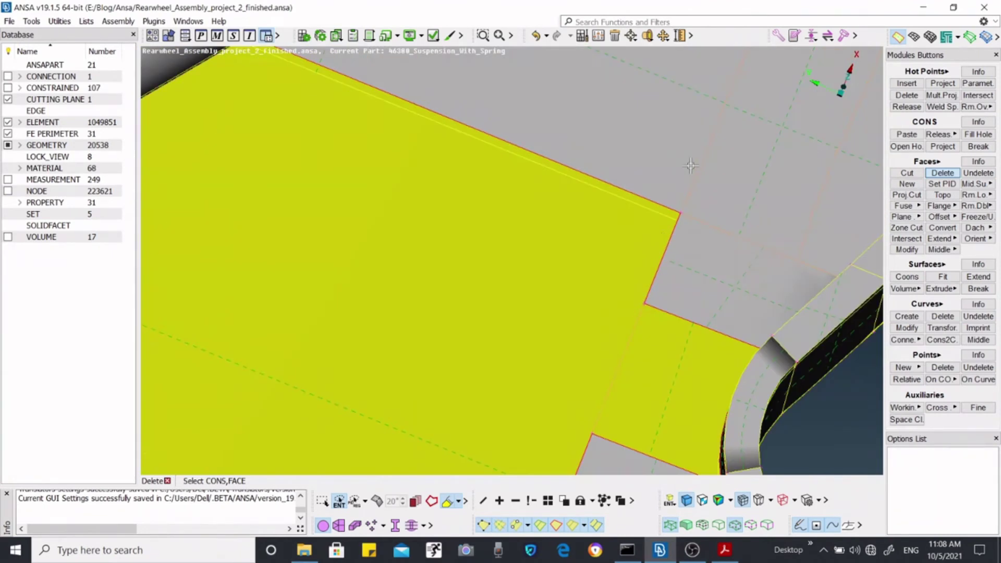
scroll(697, 206, "down", 4)
scroll(678, 216, "up", 3)
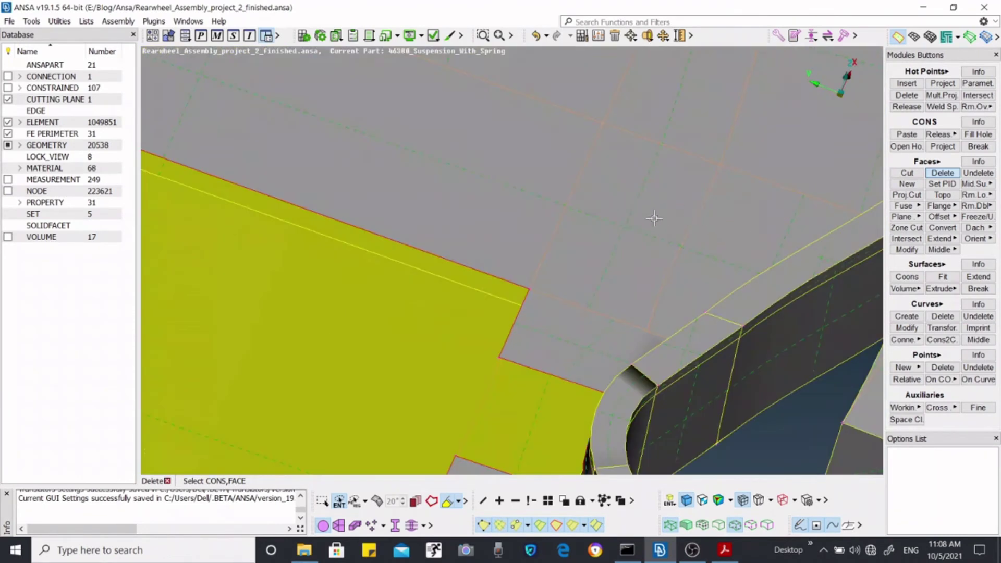
left_click(639, 208)
scroll(623, 193, "down", 6)
scroll(617, 191, "up", 5)
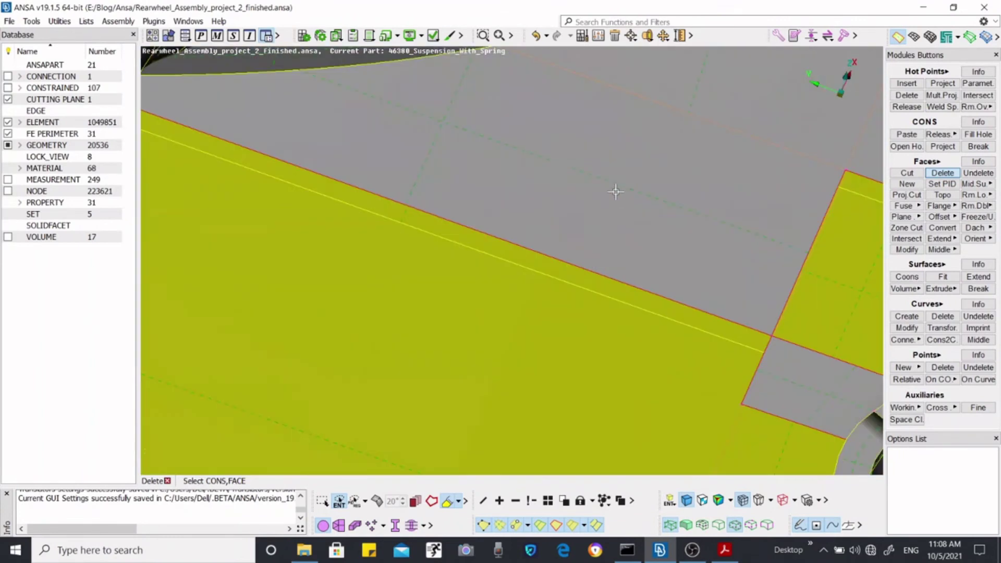
left_click(618, 191)
Delete a face in the triangular top area of the control arm, between the curved rim and upright bracket
scroll(627, 191, "down", 4)
left_click_drag(607, 203, 621, 184, "ctrl")
scroll(621, 184, "up", 4)
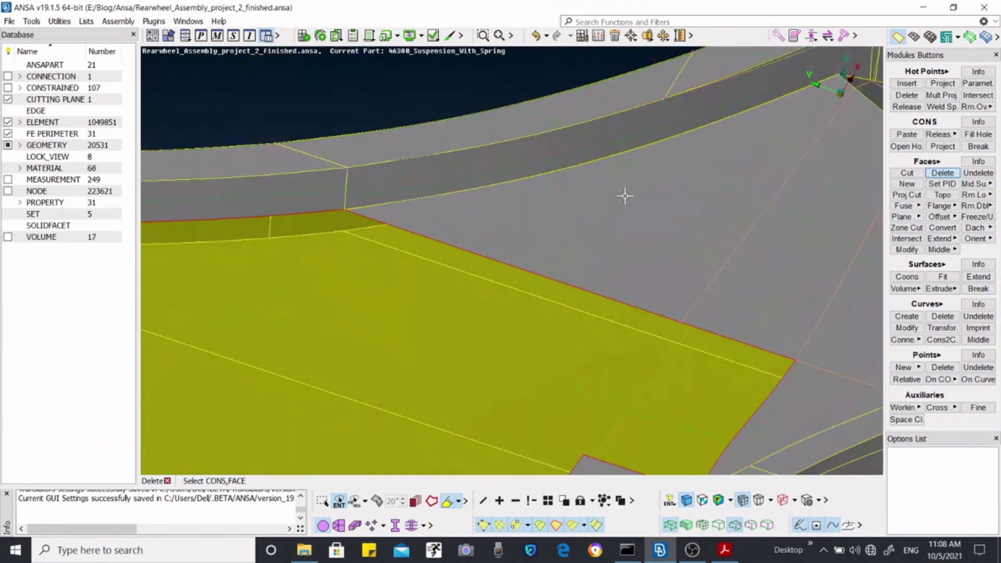
scroll(597, 217, "down", 3)
scroll(641, 246, "up", 1)
scroll(641, 246, "up", 4)
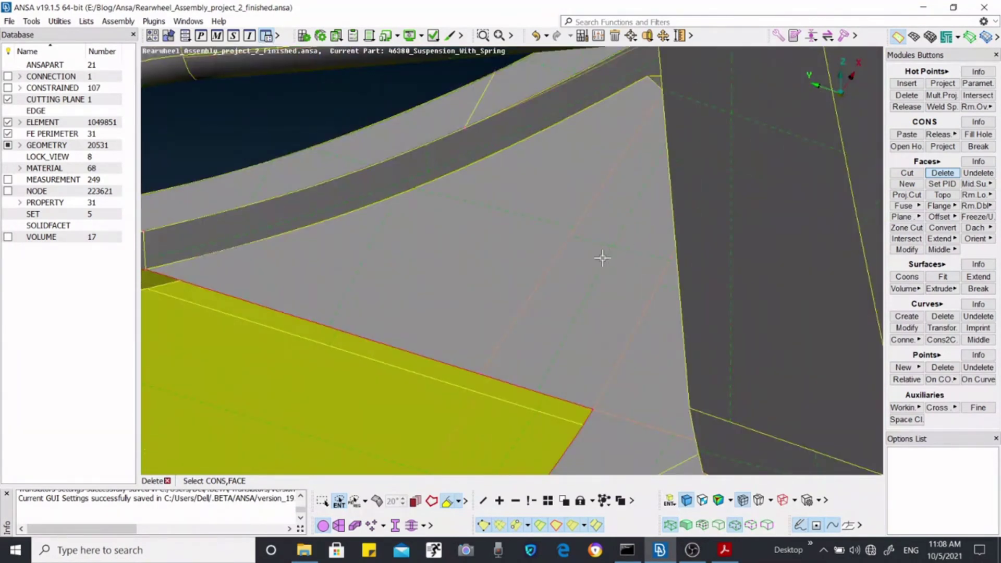
scroll(591, 251, "down", 3)
left_click(608, 251)
Start the face New command and decline the autosave when asked
scroll(576, 248, "down", 3)
scroll(577, 248, "down", 3)
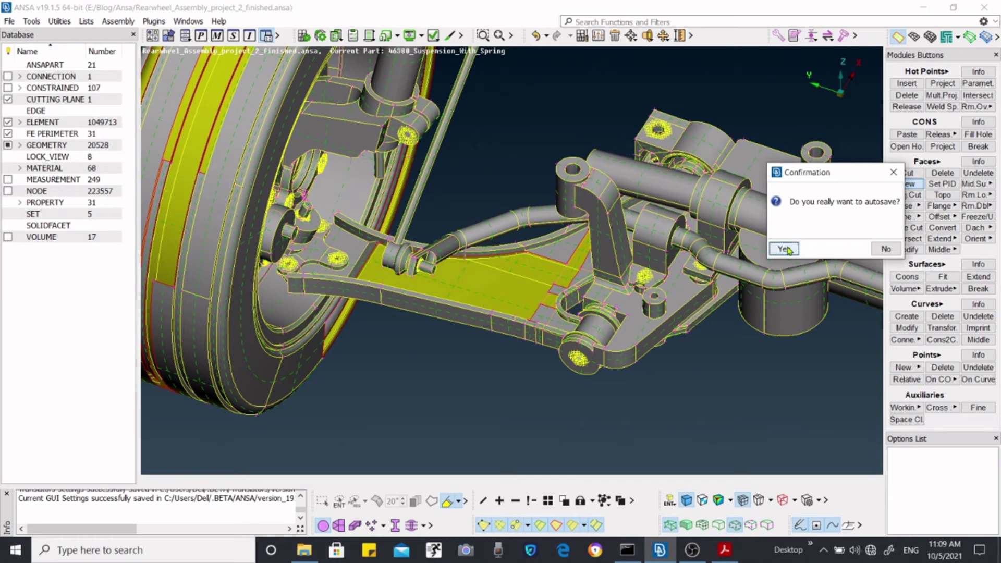
left_click(889, 249)
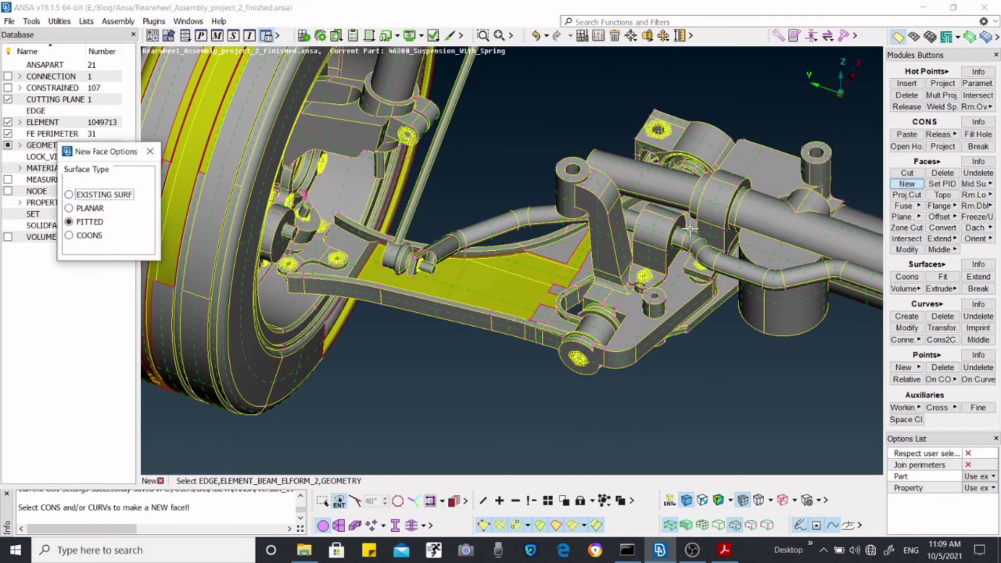
scroll(519, 244, "up", 4)
scroll(521, 245, "down", 4)
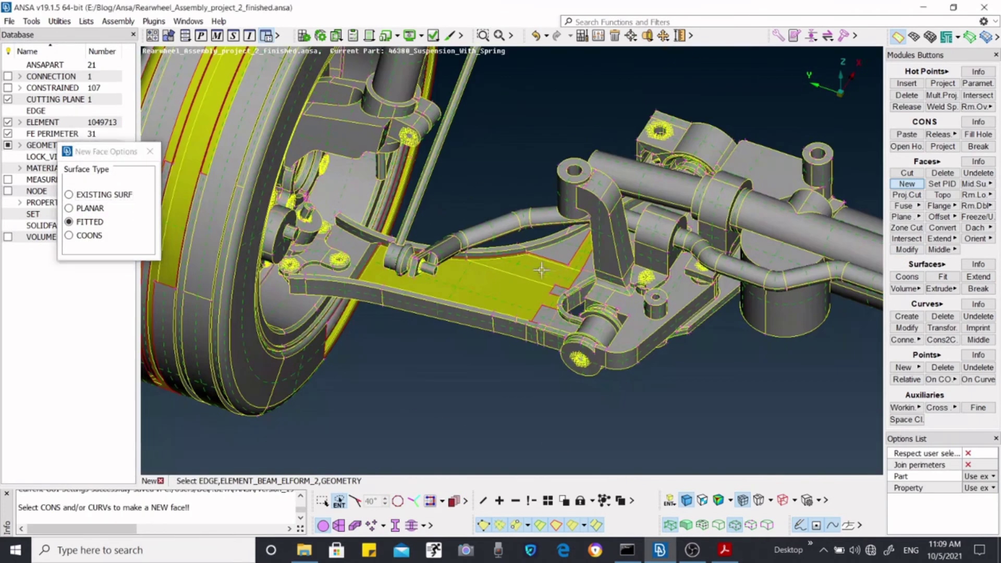
left_click_drag(521, 245, 539, 279, "ctrl")
scroll(546, 275, "up", 5)
scroll(568, 280, "down", 3)
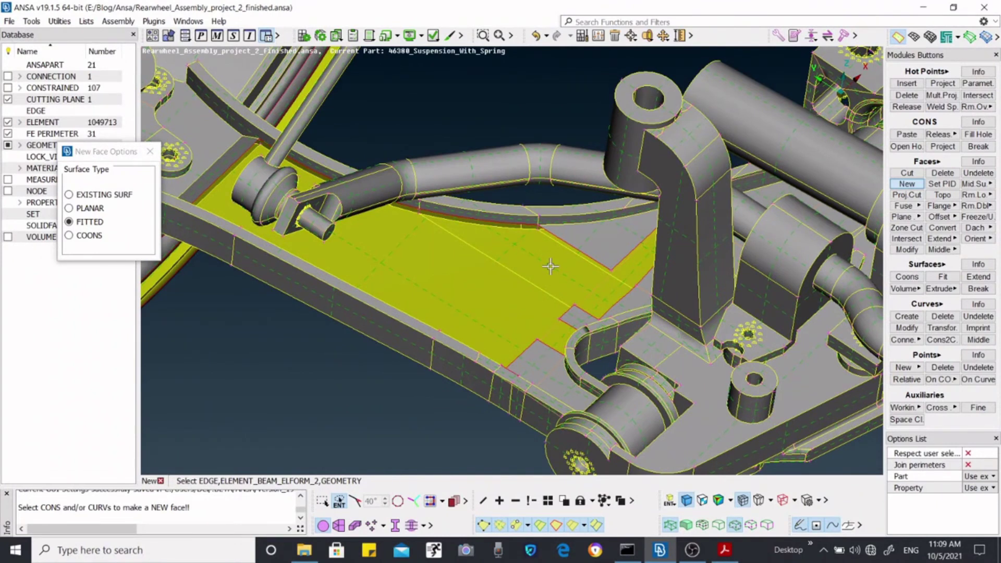
scroll(541, 271, "down", 3)
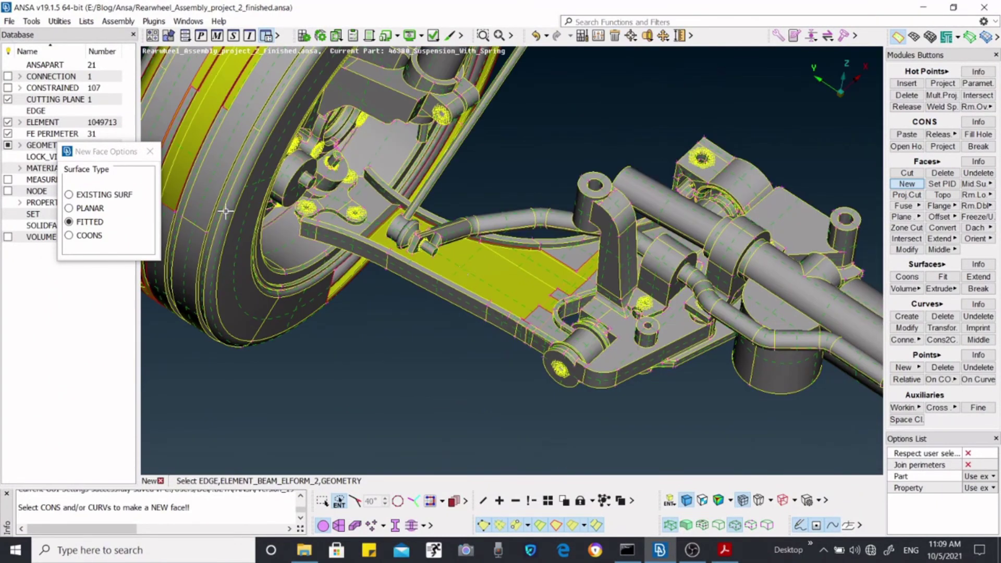
left_click(149, 151)
Reopen the General settings and disable Ask before autosave
scroll(652, 241, "up", 5)
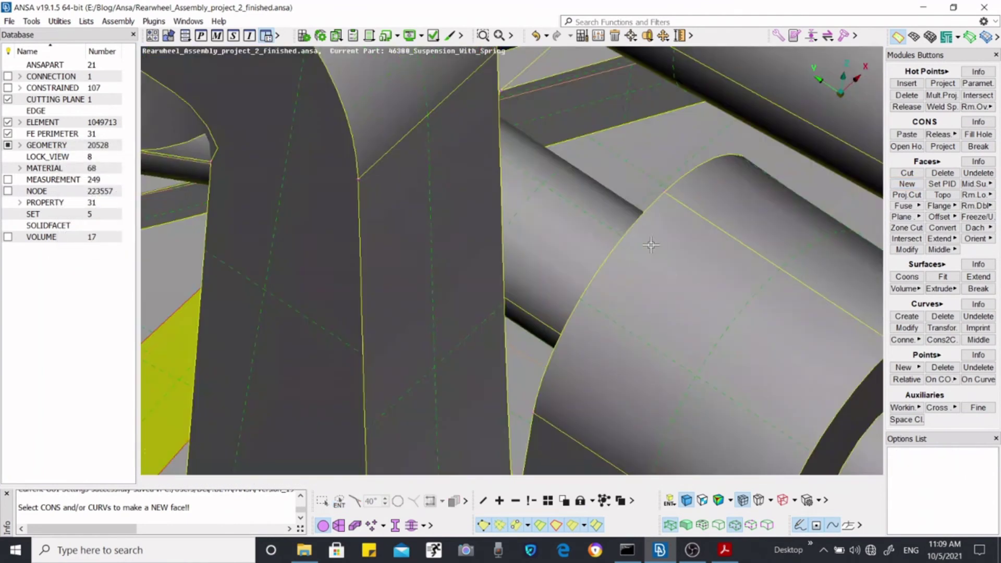
scroll(652, 244, "down", 5)
scroll(632, 253, "up", 3)
scroll(627, 244, "down", 3)
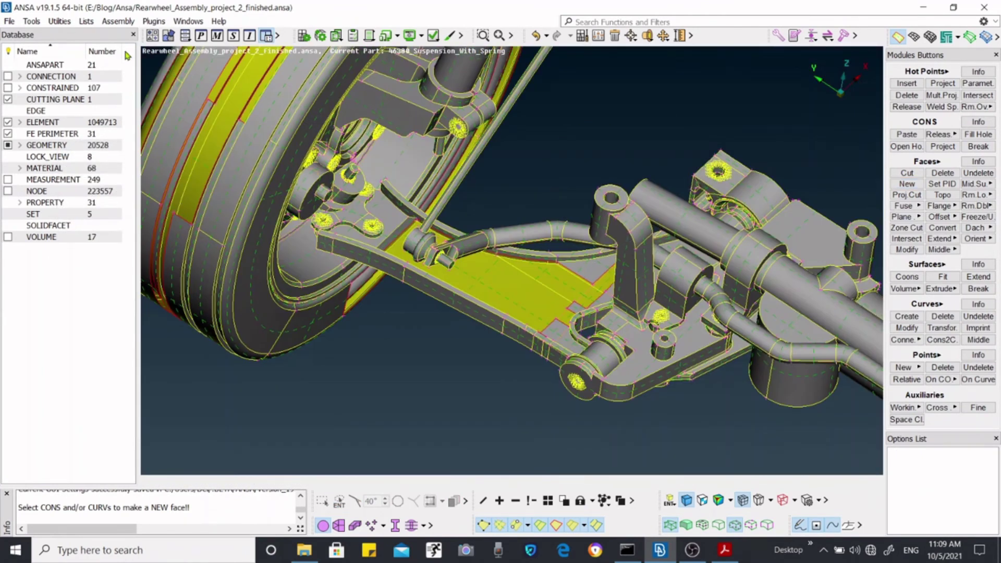
left_click(31, 21)
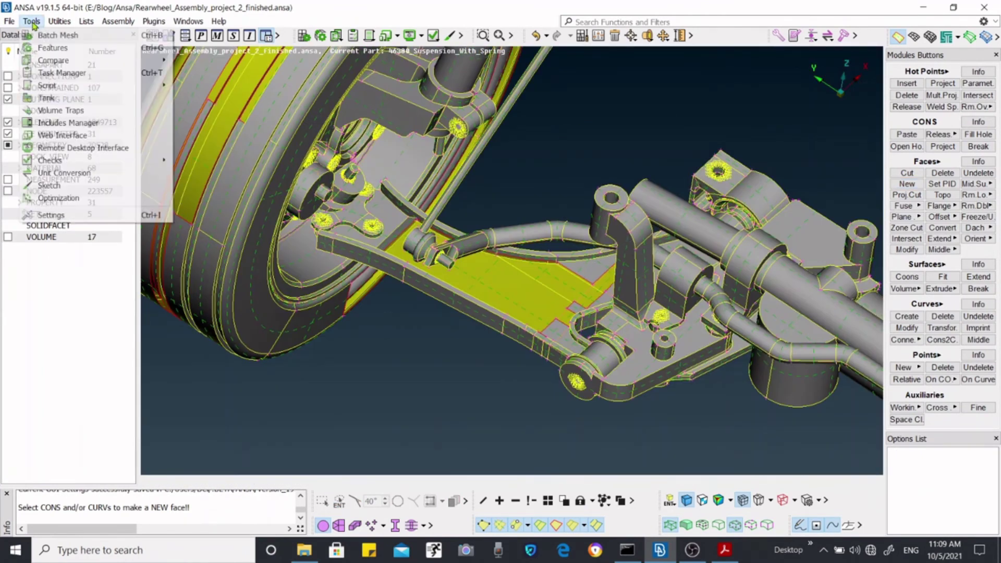
left_click(50, 214)
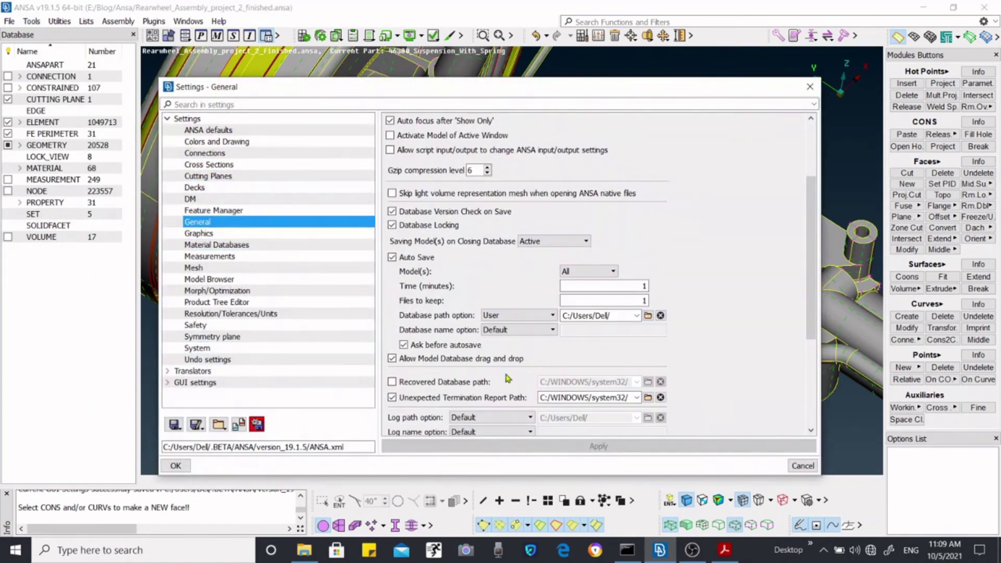
scroll(428, 347, "down", 2)
left_click(404, 293)
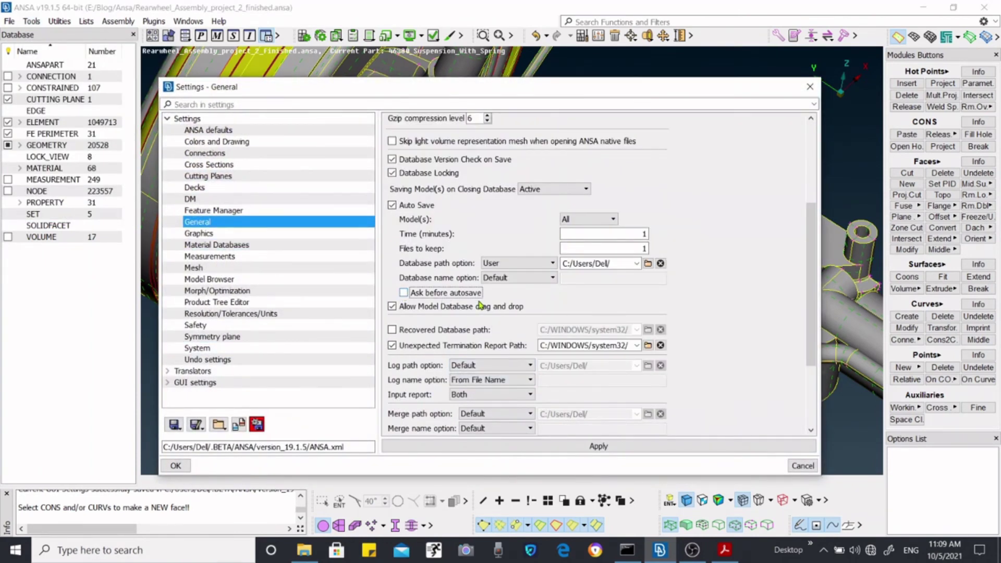